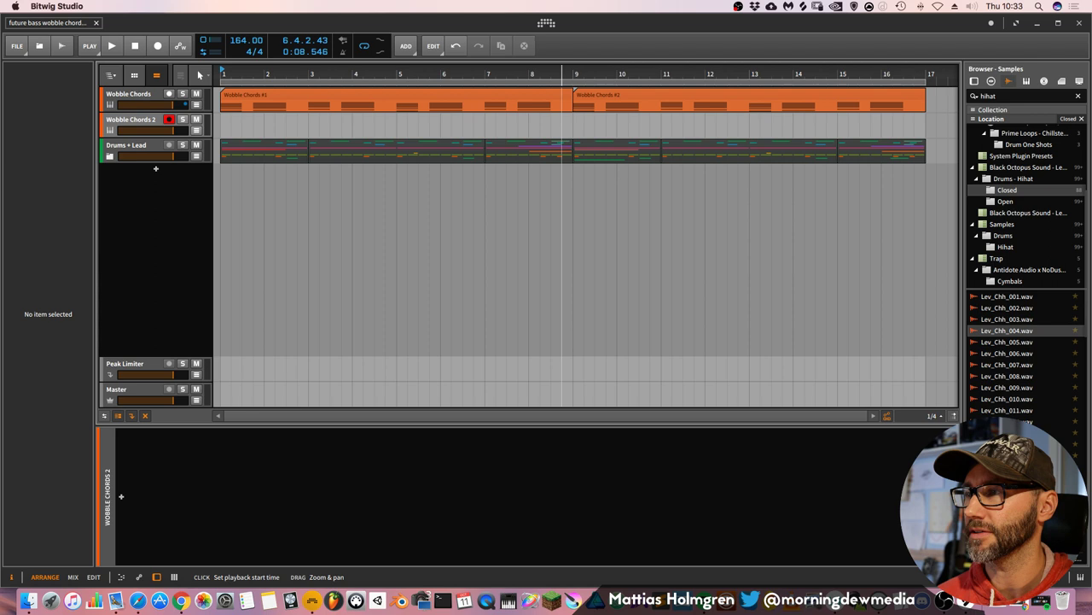
Play the arrangement, then insert a Polysynth from the Synths category on Wobble Chords 2.
{"action": "key", "text": "space"}
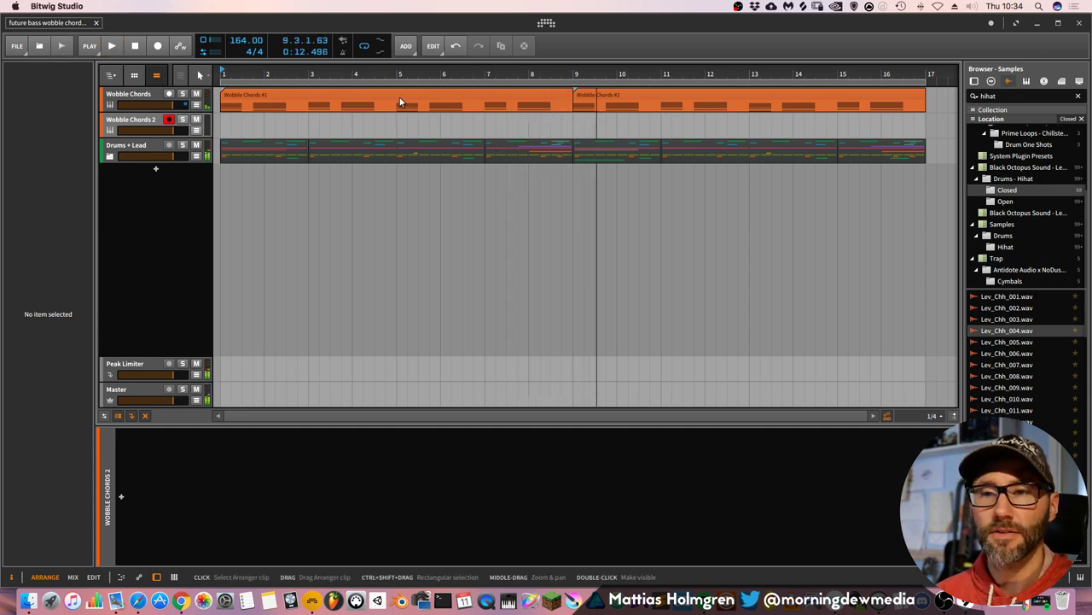
{"action": "left_click", "coordinate": [139, 129]}
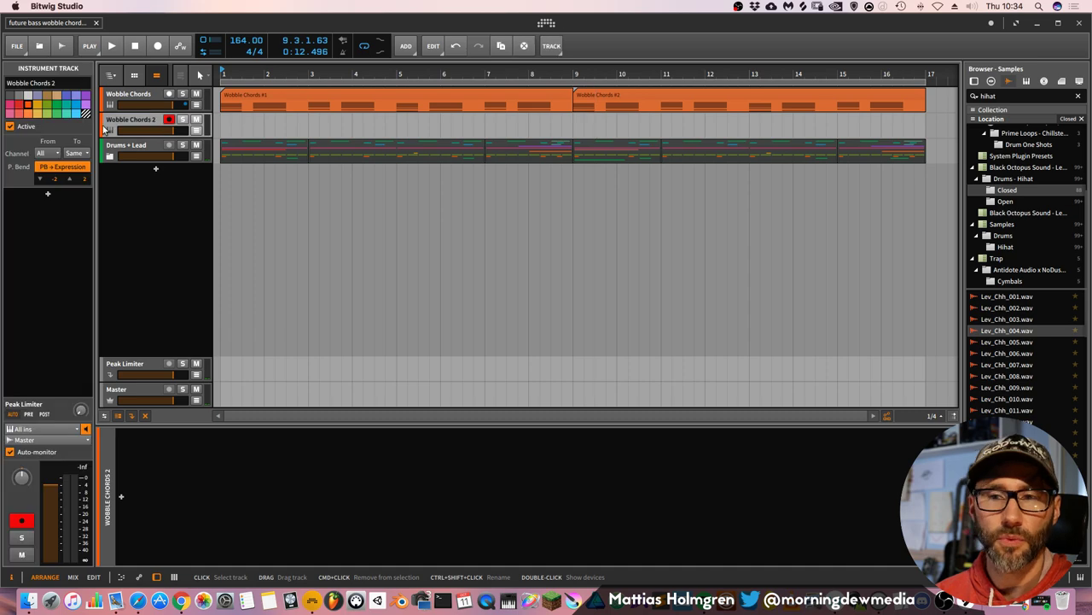
{"action": "left_click", "coordinate": [120, 500]}
{"action": "left_click", "coordinate": [158, 249]}
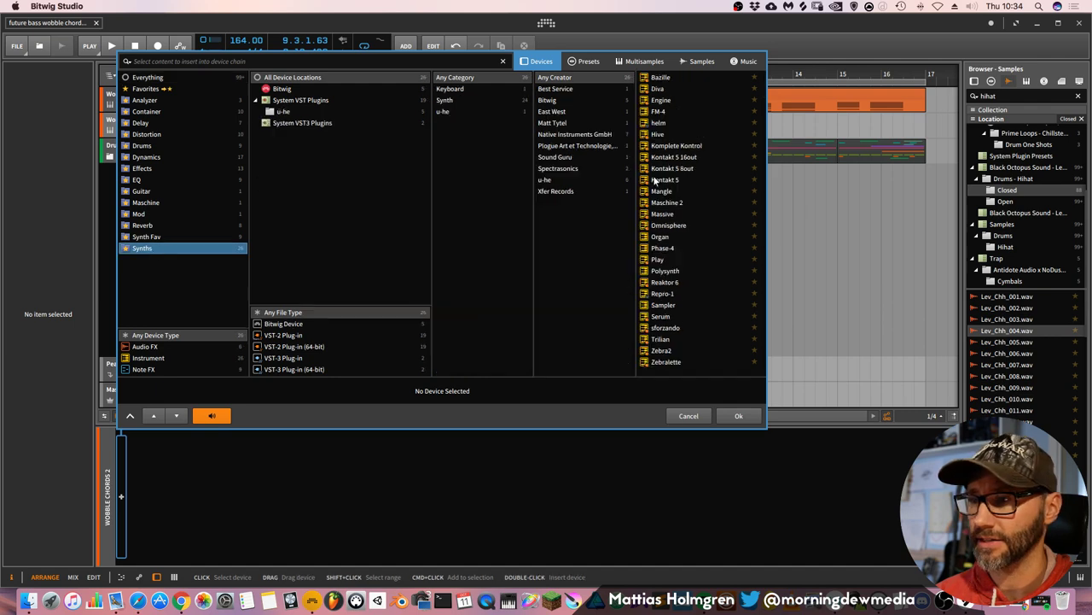
{"action": "left_click", "coordinate": [671, 271]}
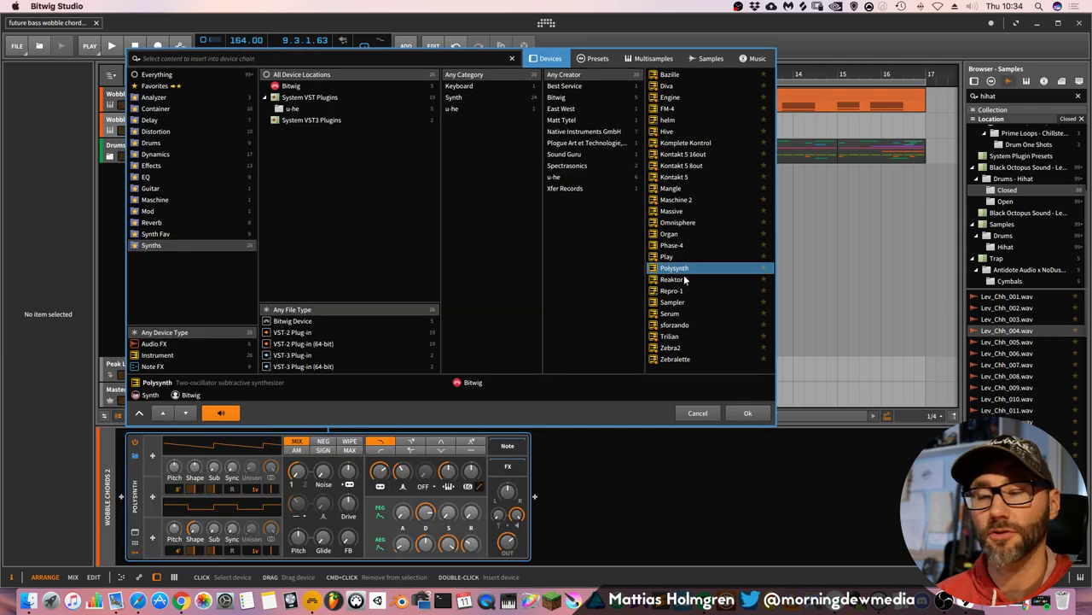
{"action": "left_click", "coordinate": [748, 415]}
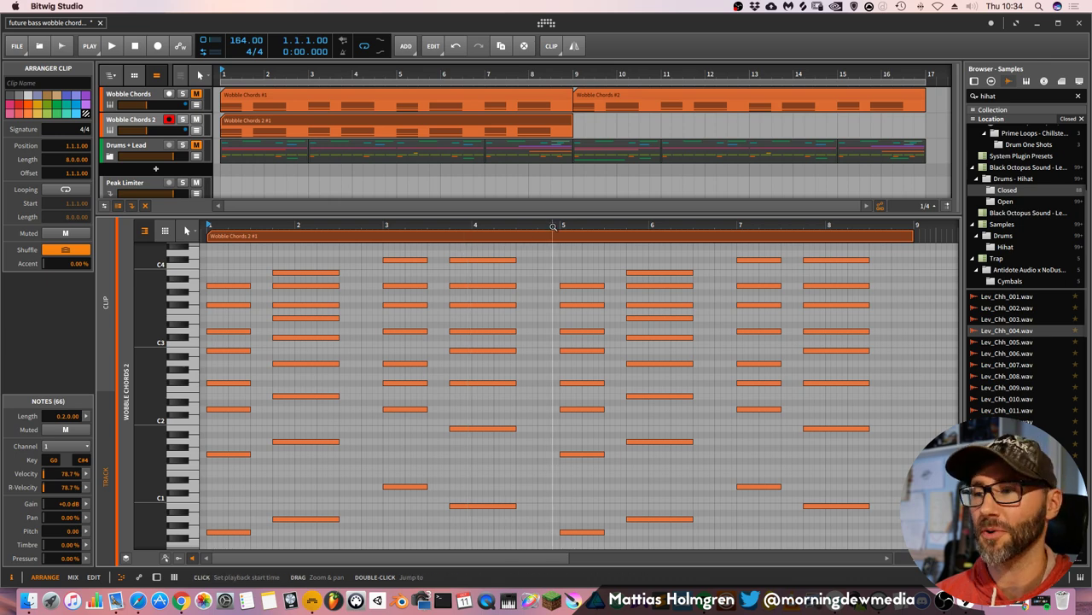
Zoom the arranger so the Wobble Chords 2 clip and volume automation fill bars 1–9.
{"action": "left_click_drag", "start_coordinate": [554, 224], "coordinate": [576, 226]}
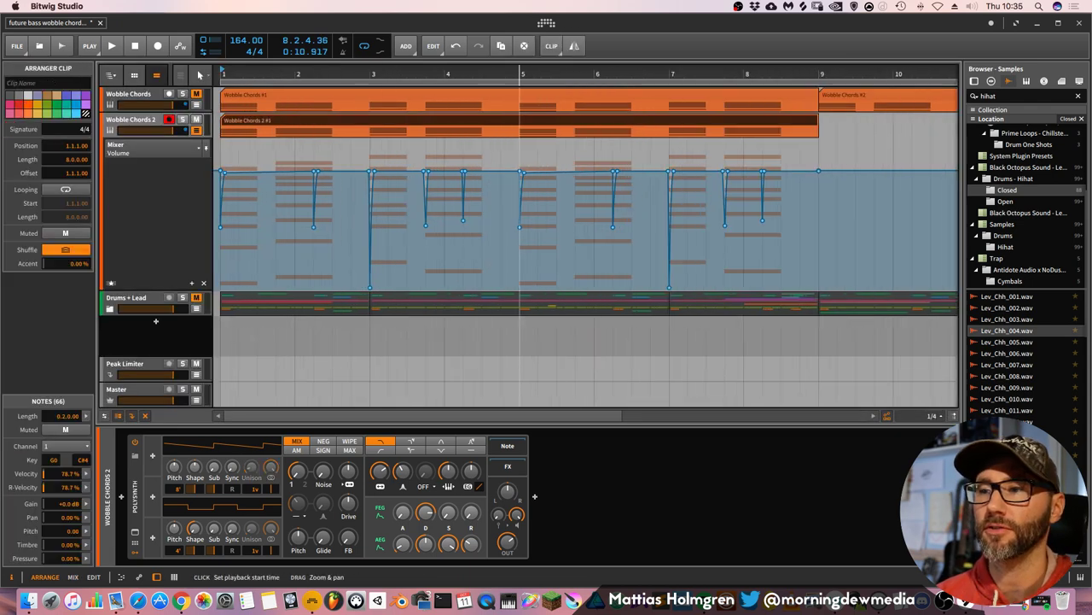
{"action": "left_click_drag", "start_coordinate": [522, 73], "coordinate": [223, 225]}
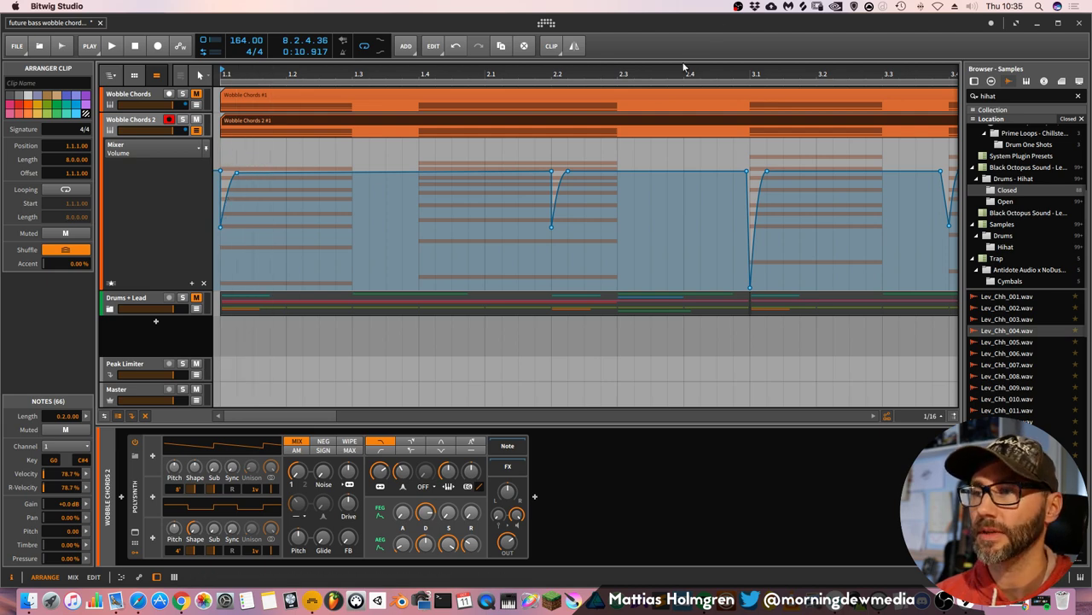
{"action": "key", "text": "z"}
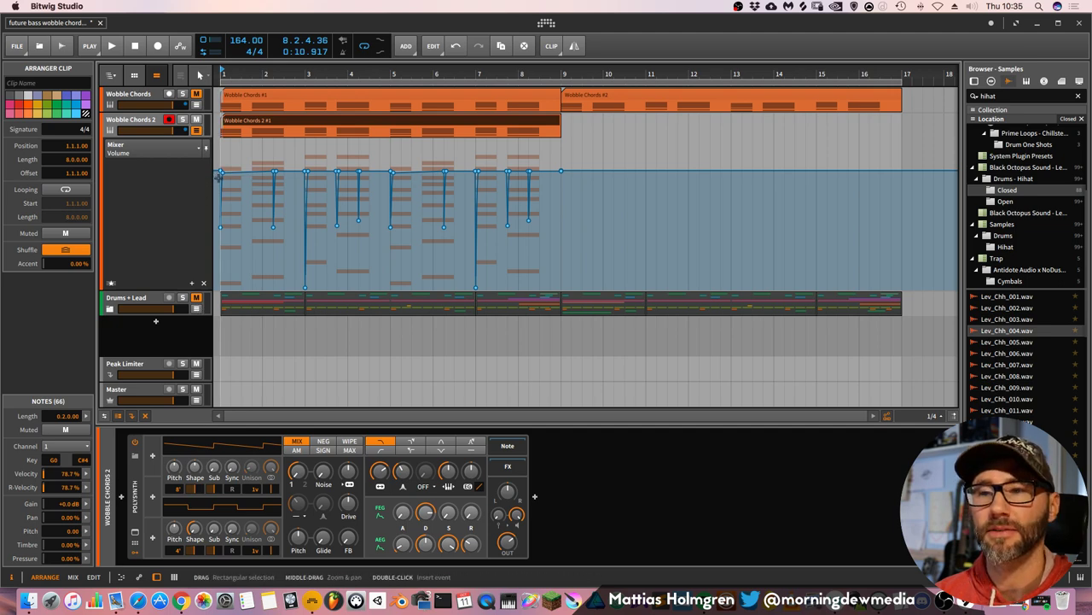
{"action": "key", "text": "z"}
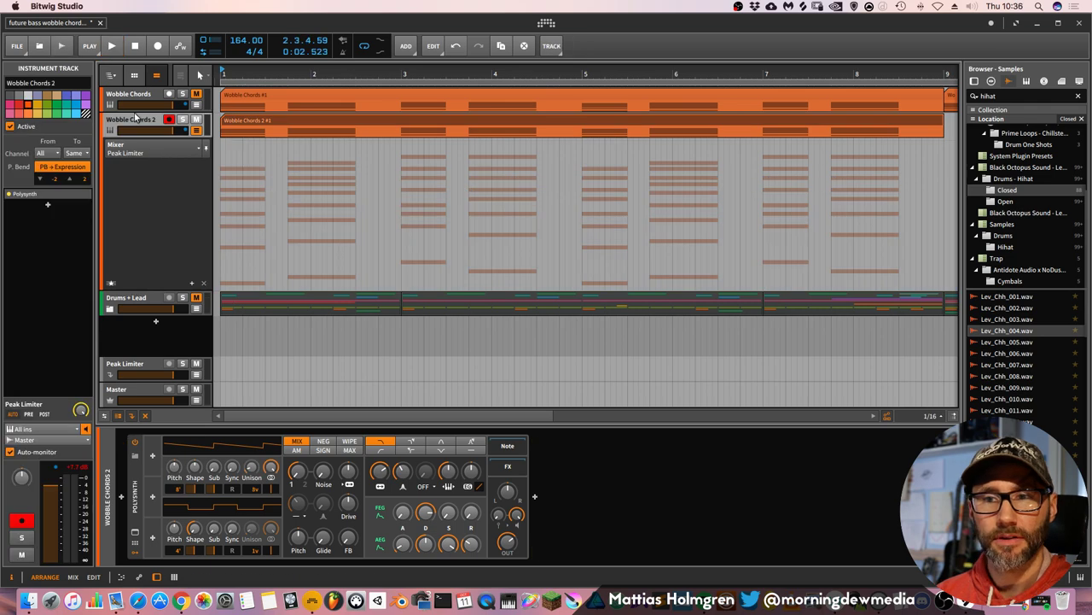
Collapse the Wobble Chords 2 lanes and set OSC1 Unison Voices to 8v, auditioning the chords.
{"action": "left_click", "coordinate": [179, 132]}
{"action": "key", "text": "space"}
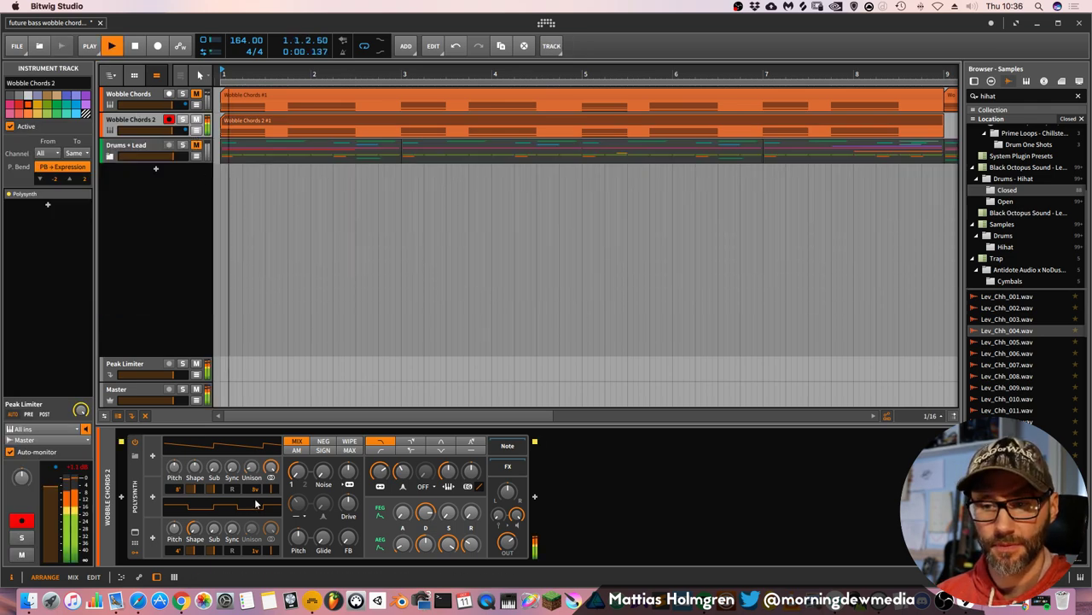
{"action": "left_click", "coordinate": [257, 492]}
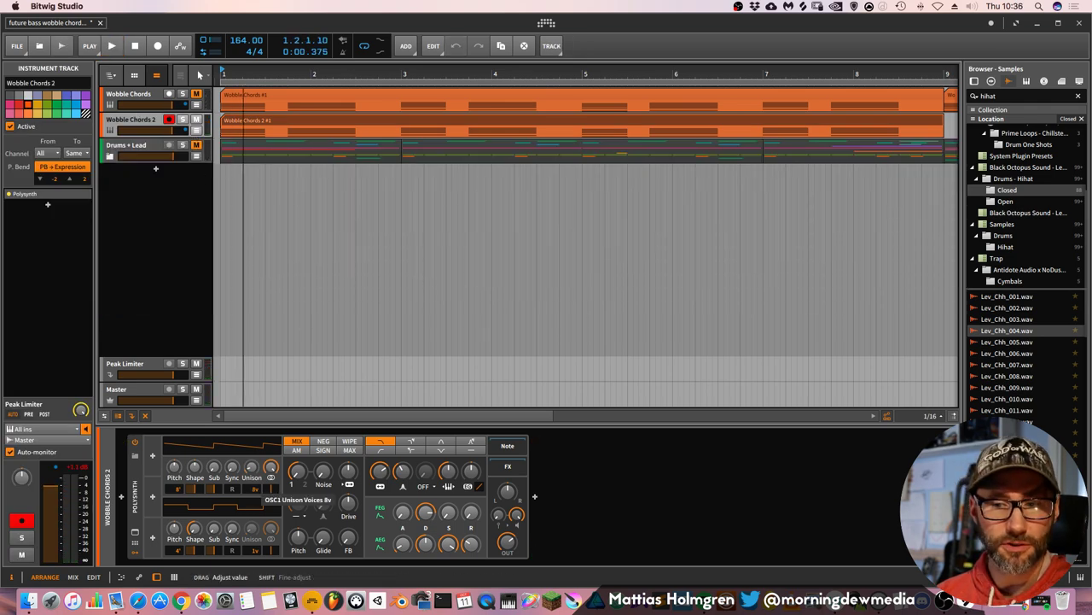
{"action": "key", "text": "space"}
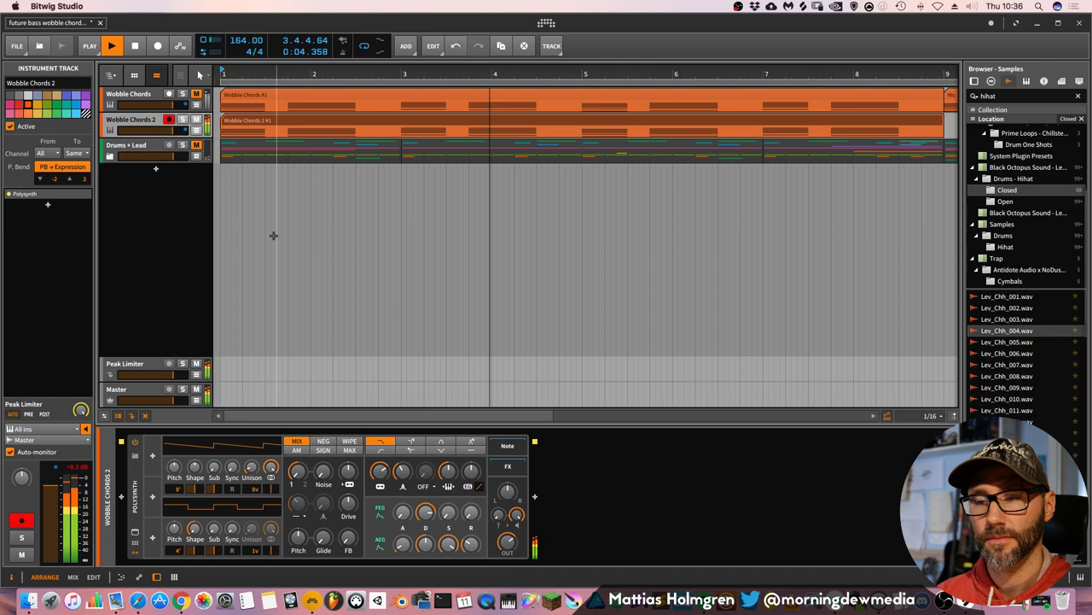
{"action": "key", "text": "space"}
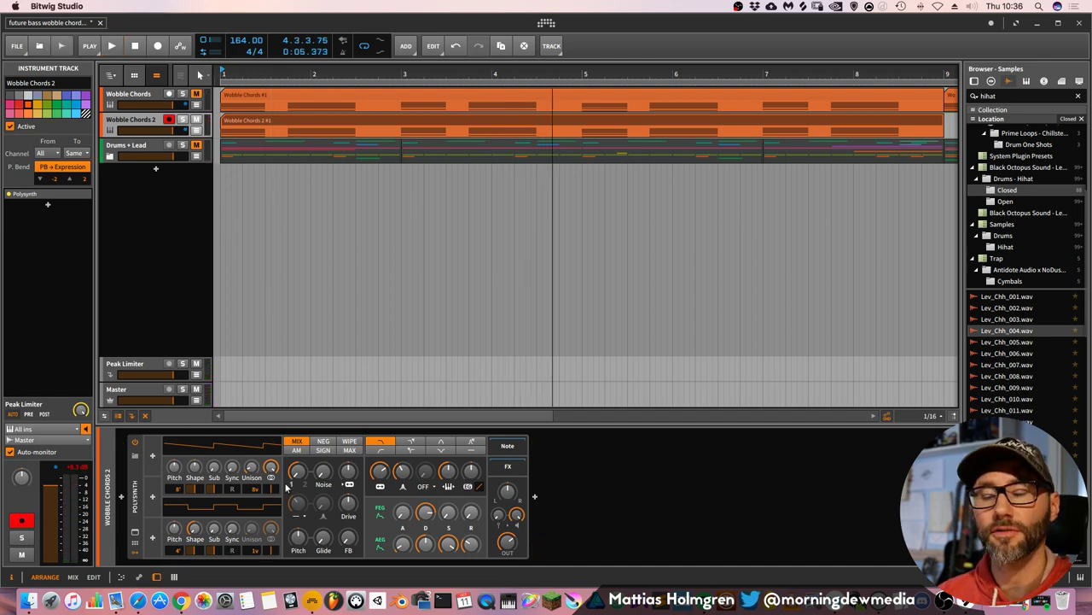
Audition the chords and switch between the mixer and arrangement views.
{"action": "mouse_move", "coordinate": [297, 481]}
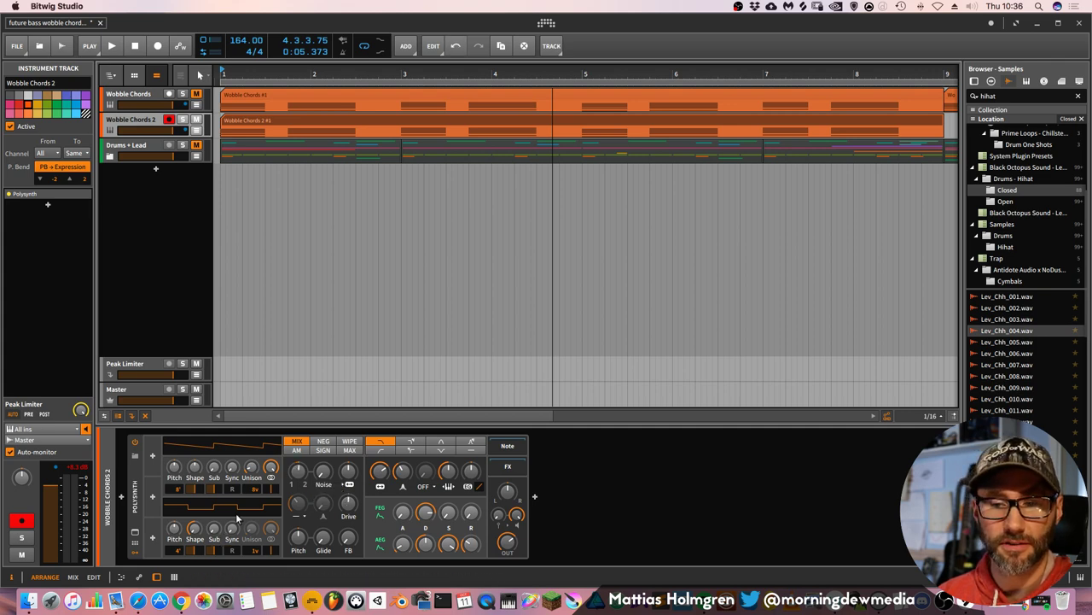
{"action": "key", "text": "space"}
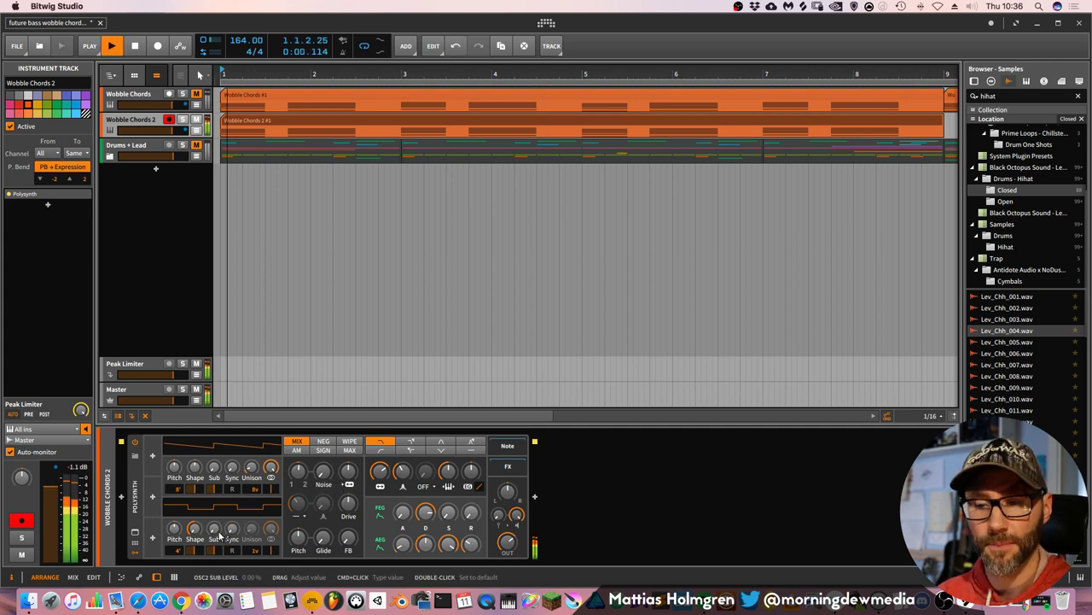
{"action": "key", "text": "space"}
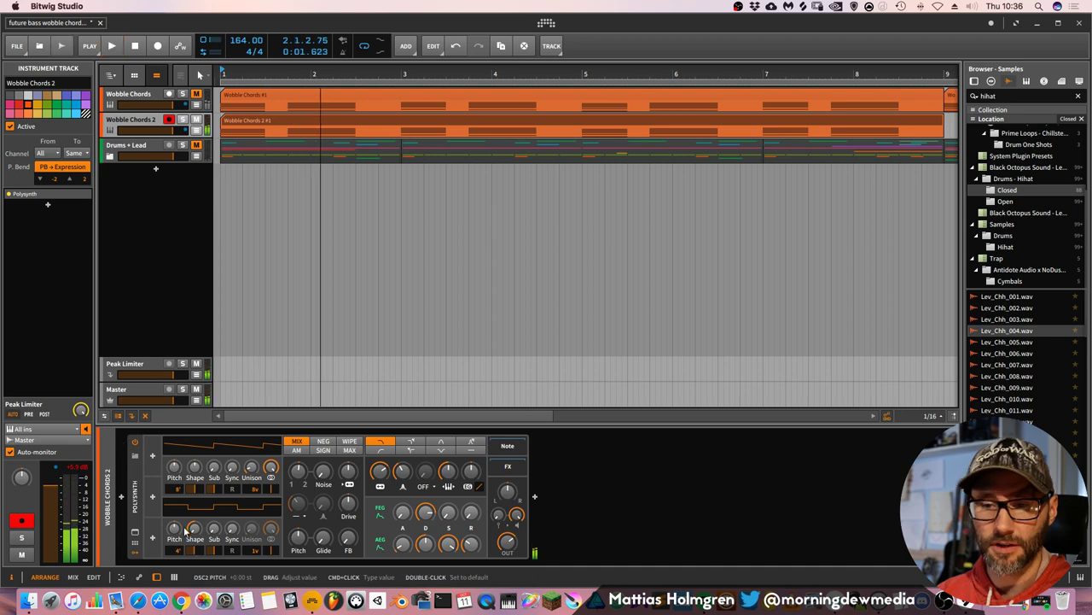
{"action": "key", "text": "alt+2"}
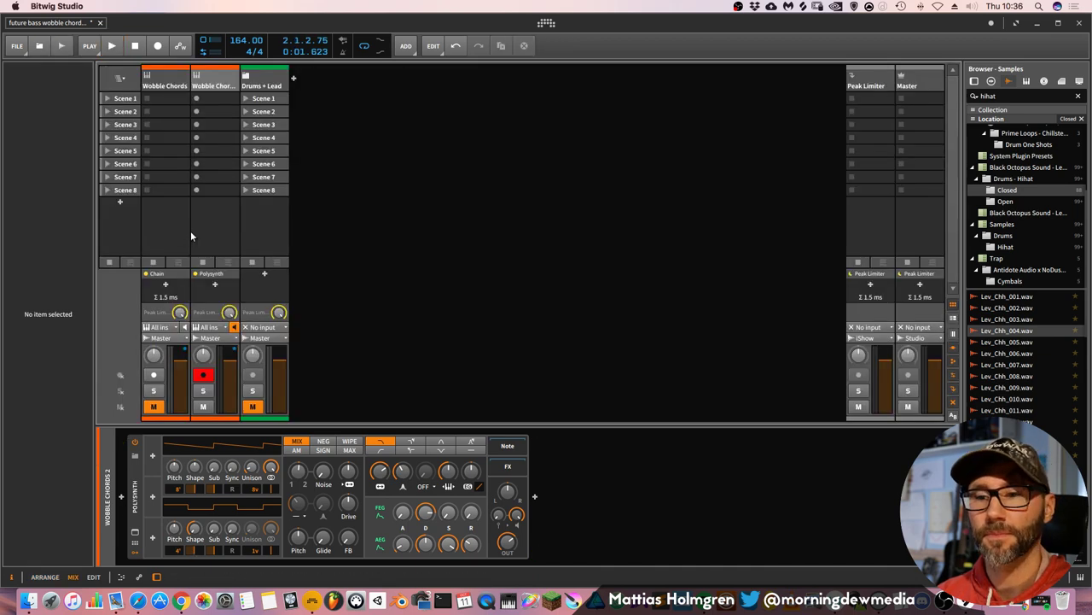
{"action": "key", "text": "alt+1"}
{"action": "key", "text": "alt+2"}
{"action": "key", "text": "alt+1"}
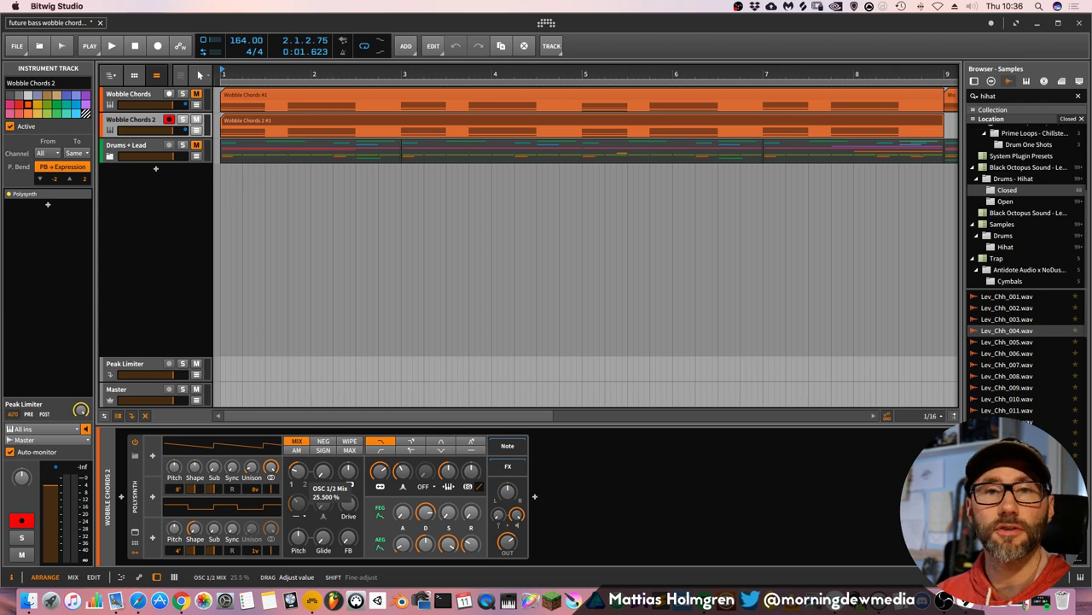
Adjust the OSC 1/2 Mix to around 29% while auditioning playback from bar 1.
{"action": "left_click_drag", "start_coordinate": [297, 474], "coordinate": [301, 453]}
{"action": "key", "text": "space"}
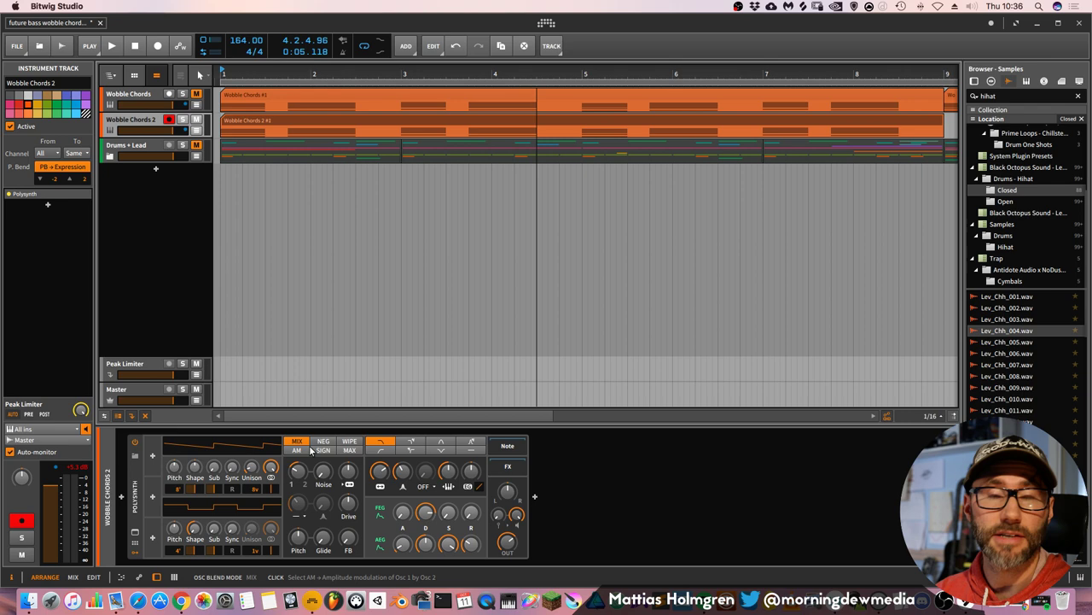
{"action": "key", "text": "space"}
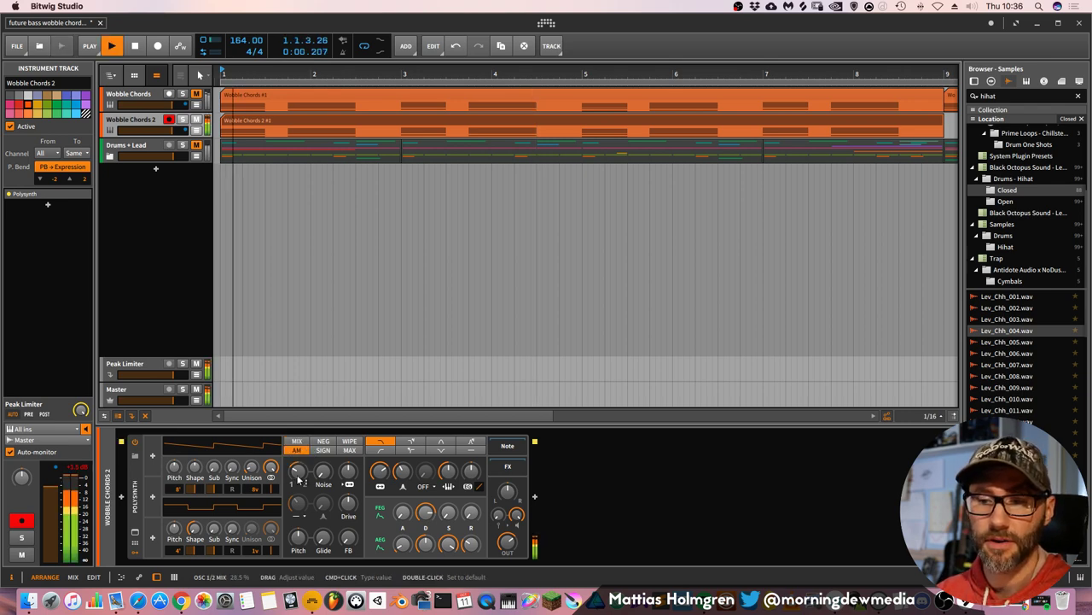
{"action": "left_click_drag", "start_coordinate": [299, 467], "coordinate": [299, 503]}
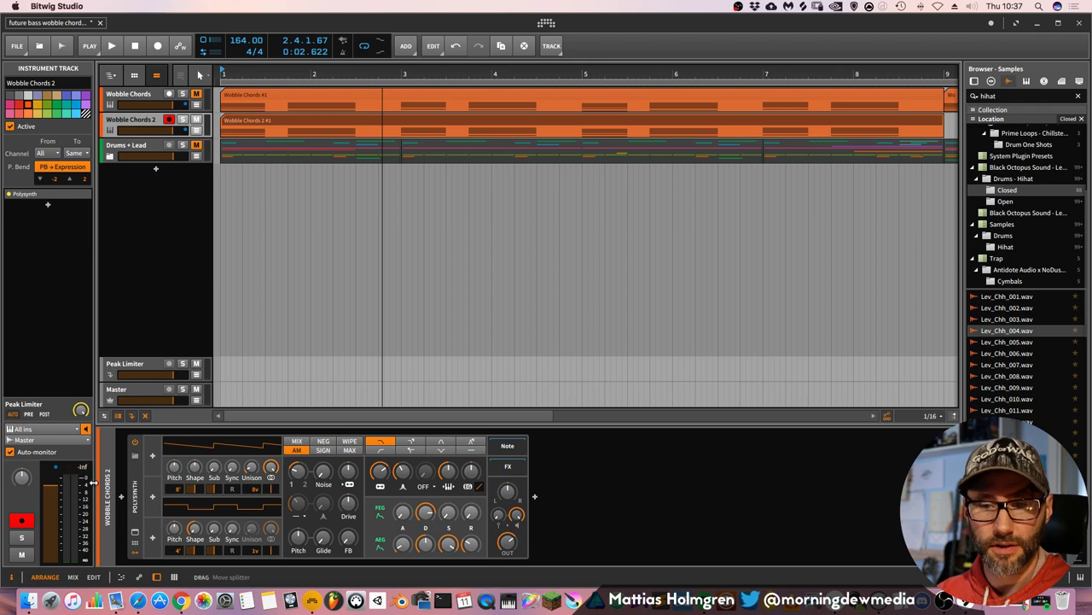
Trim Polysynth gain to about -2.5 dB and set the filter cutoff near 815 Hz during playback.
{"action": "left_click_drag", "start_coordinate": [518, 517], "coordinate": [516, 521]}
{"action": "key", "text": "space"}
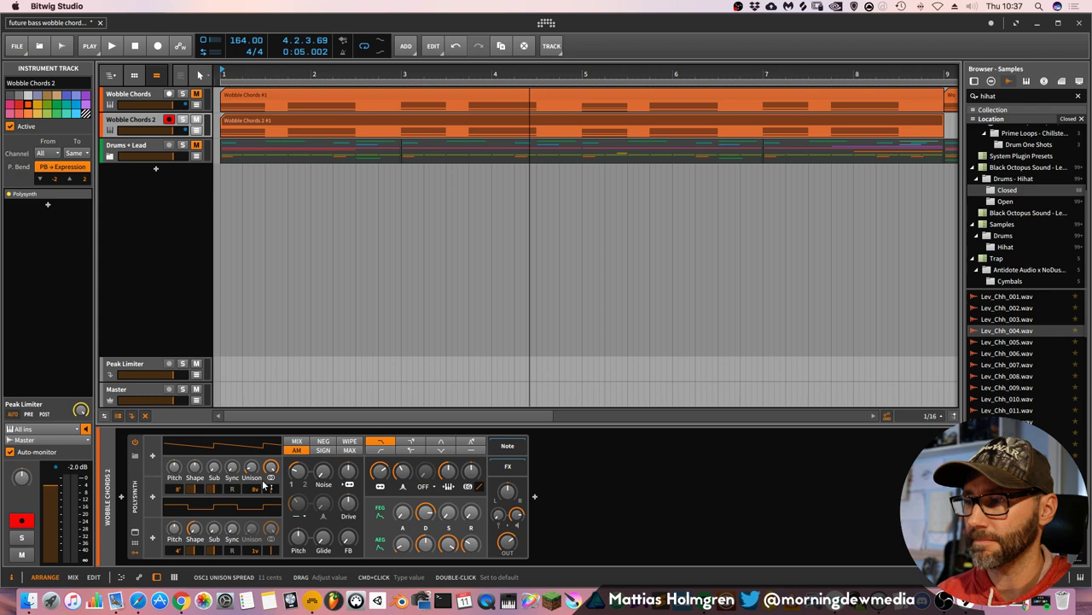
{"action": "key", "text": "space"}
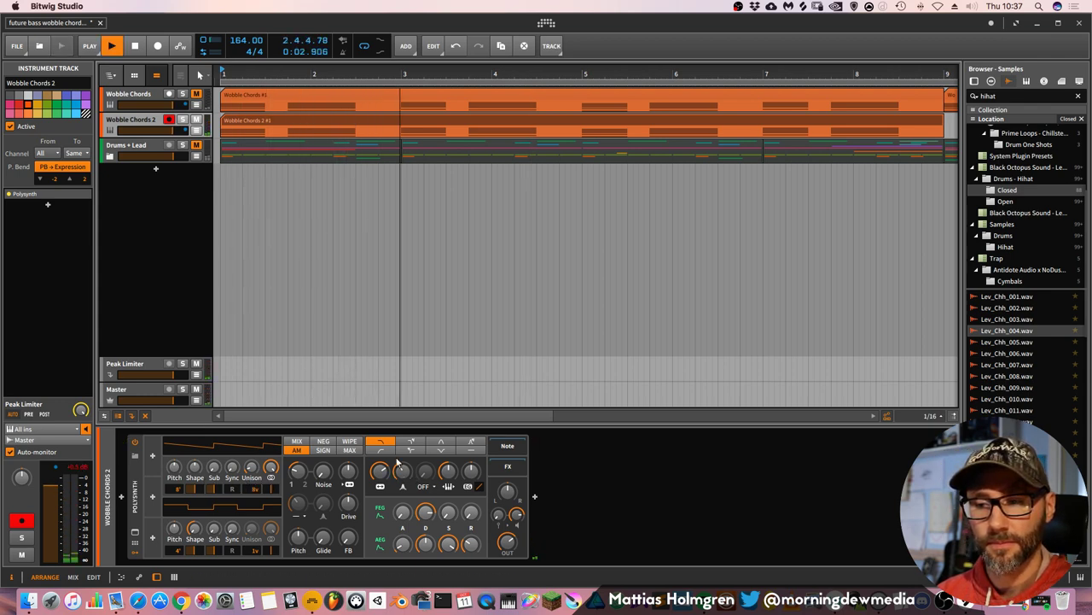
{"action": "left_click_drag", "start_coordinate": [424, 513], "coordinate": [424, 486]}
Stop playback, add a Classic LFO modulator to Polysynth, and expand its 1/4-rate settings.
{"action": "key", "text": "space"}
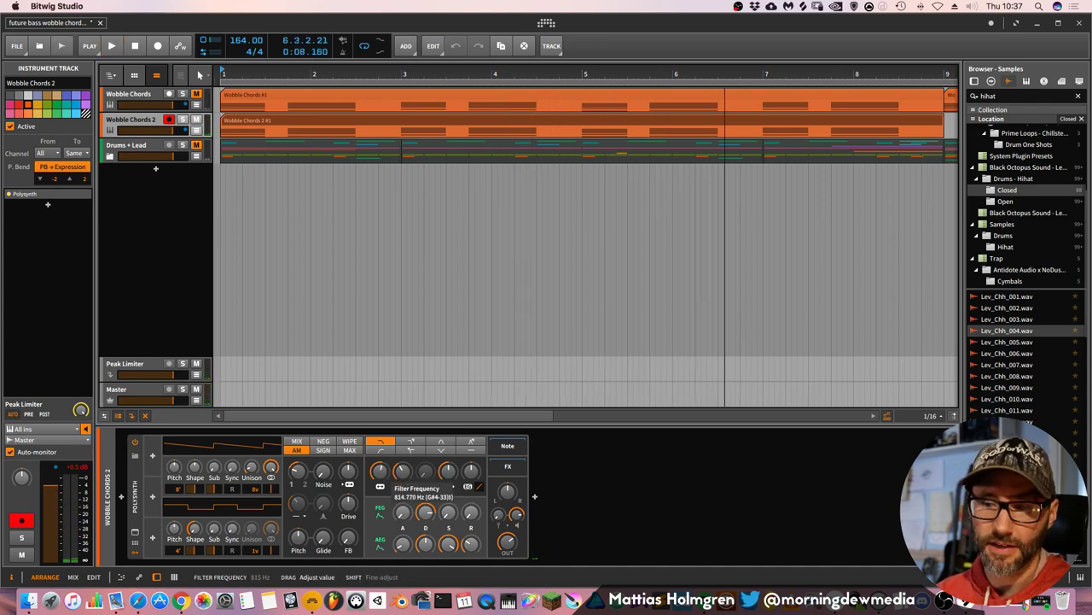
{"action": "left_click", "coordinate": [154, 457]}
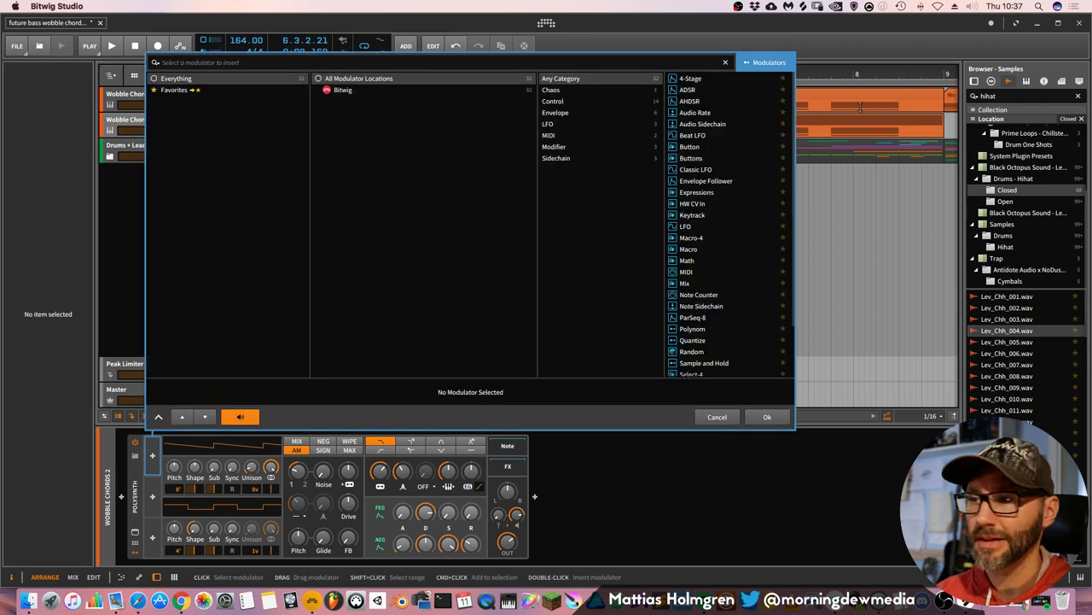
{"action": "left_click", "coordinate": [709, 169]}
{"action": "left_click", "coordinate": [766, 418]}
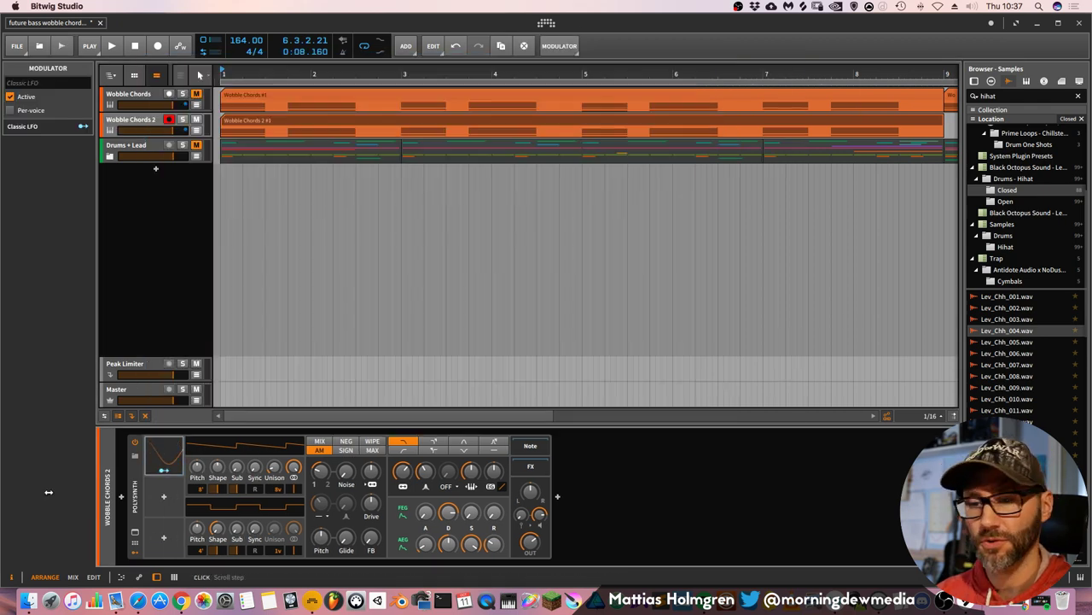
{"action": "left_click", "coordinate": [166, 464]}
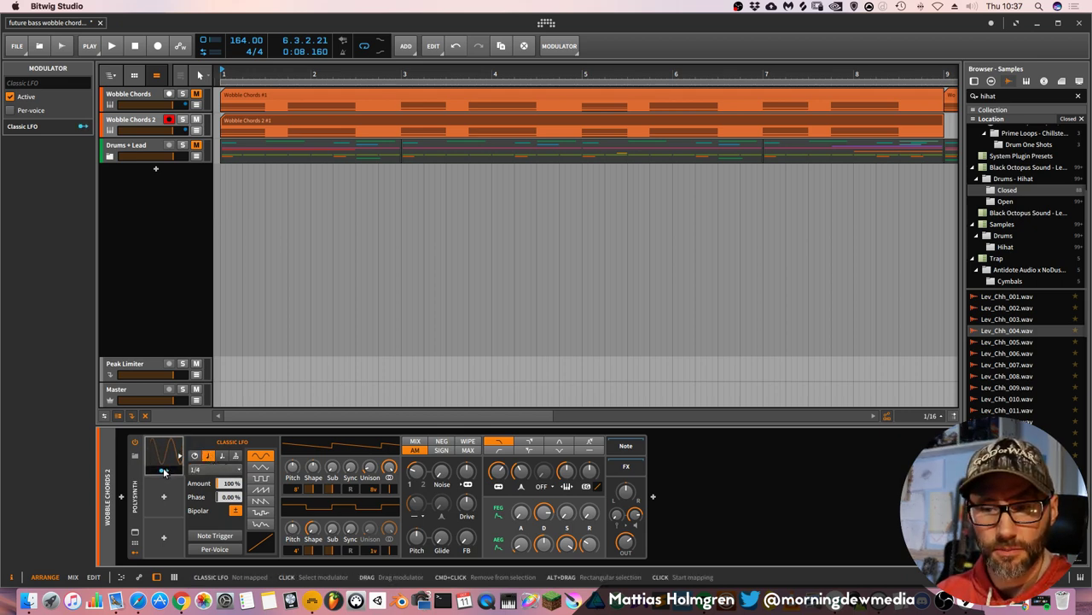
Route the Classic LFO to Polysynth's filter cutoff at 39.00 and audition the wobble.
{"action": "left_click_drag", "start_coordinate": [164, 470], "coordinate": [497, 471]}
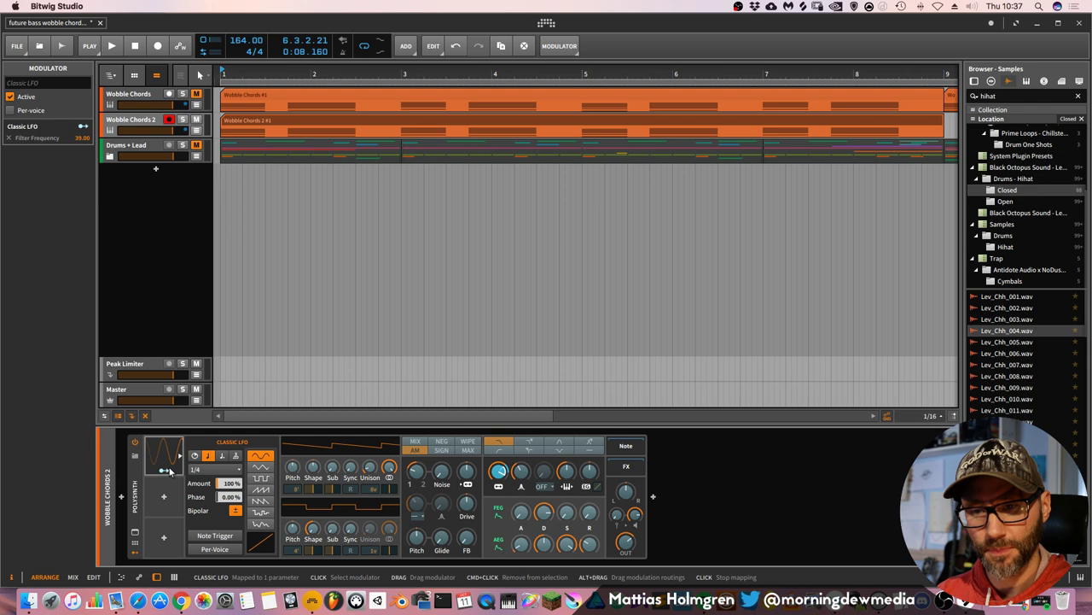
{"action": "mouse_move", "coordinate": [498, 480]}
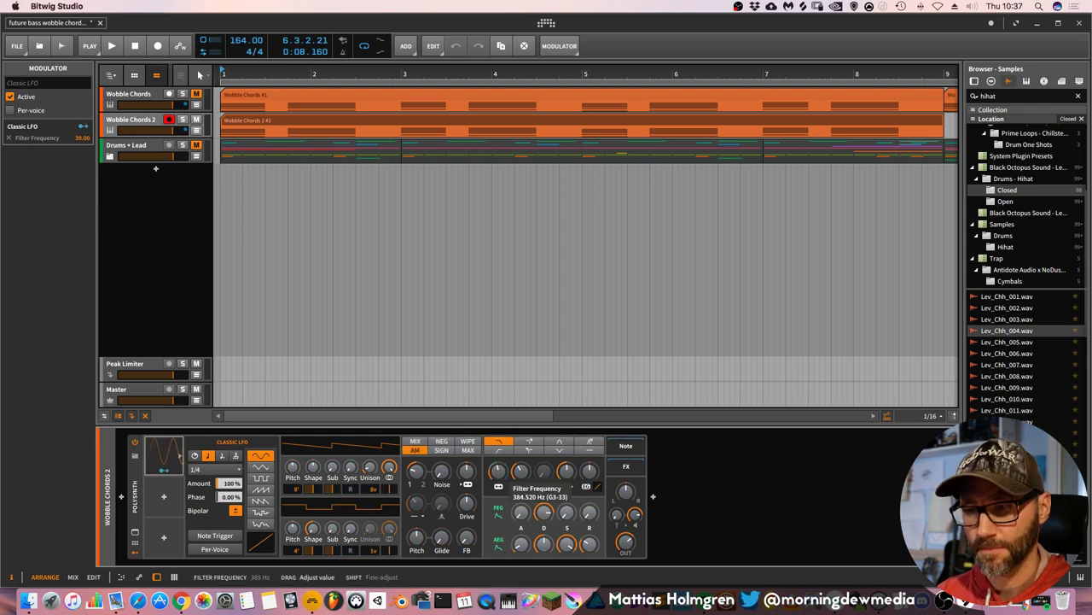
{"action": "left_click_drag", "start_coordinate": [498, 471], "coordinate": [498, 468]}
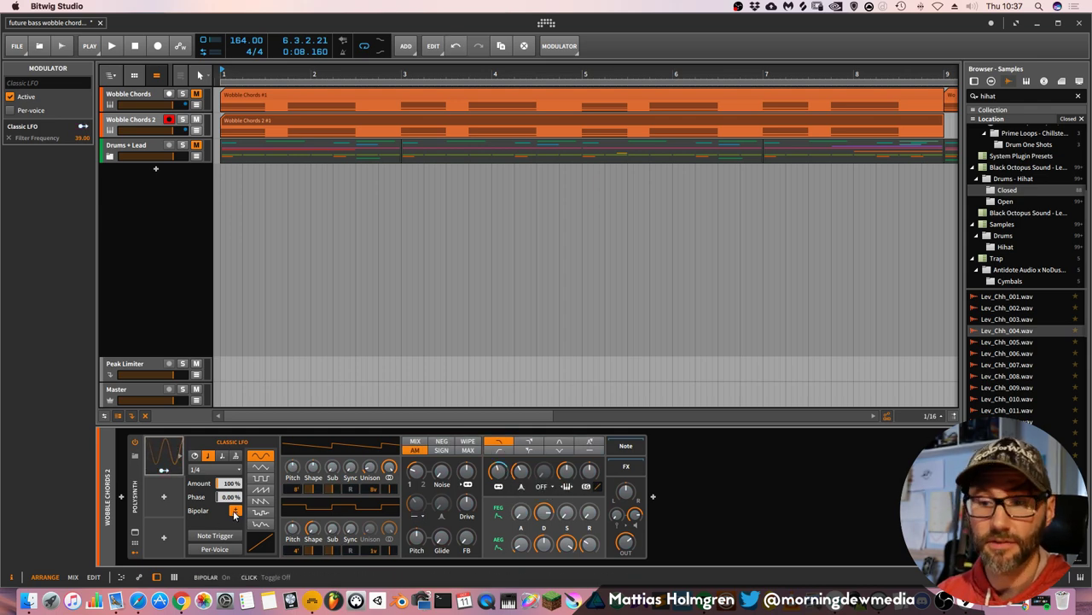
{"action": "key", "text": "space"}
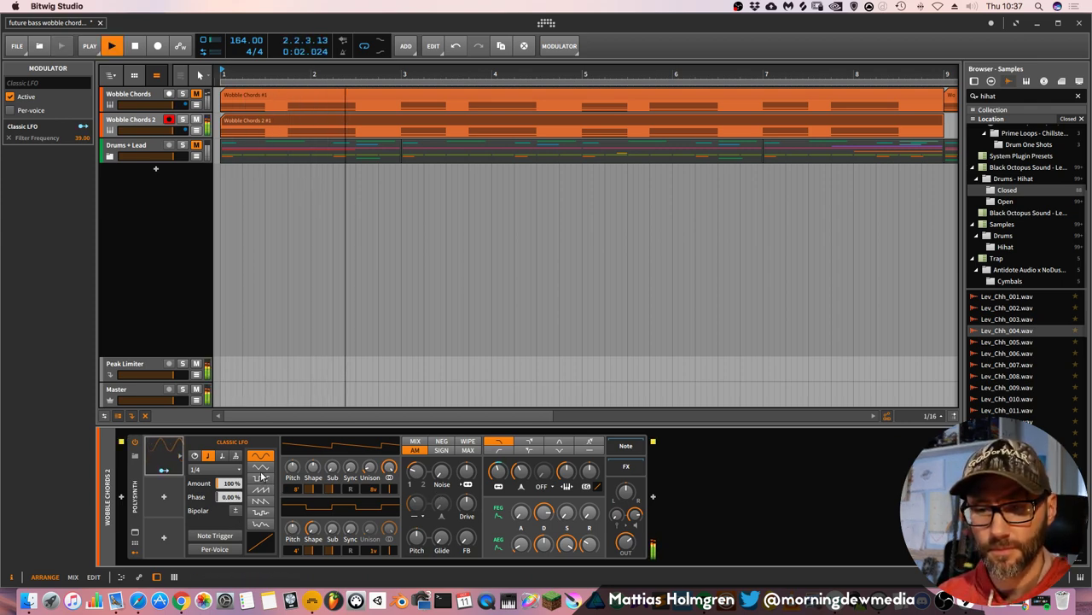
{"action": "key", "text": "space"}
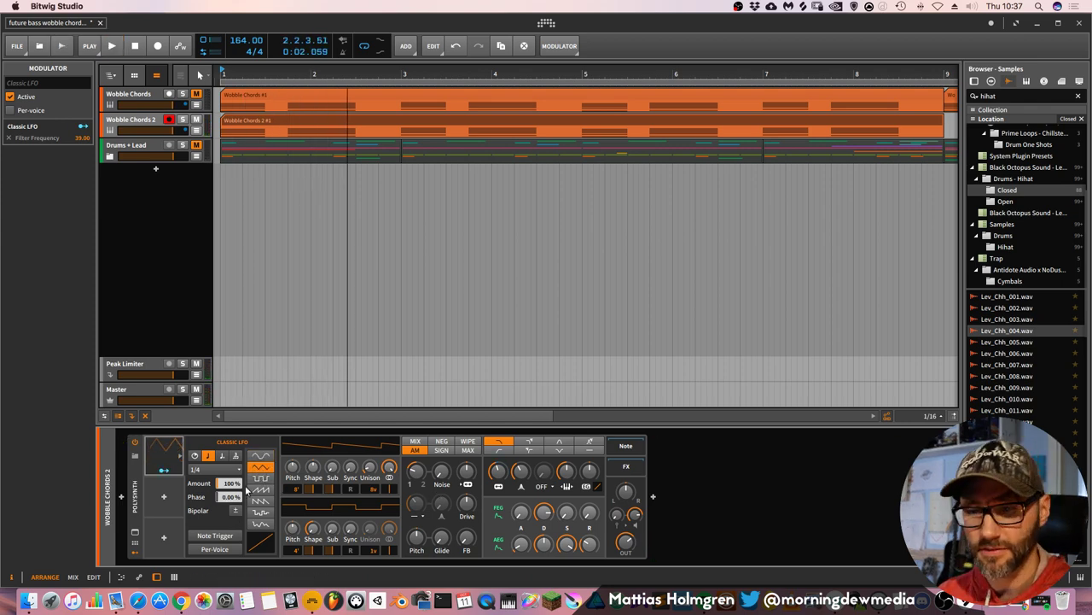
{"action": "key", "text": "space"}
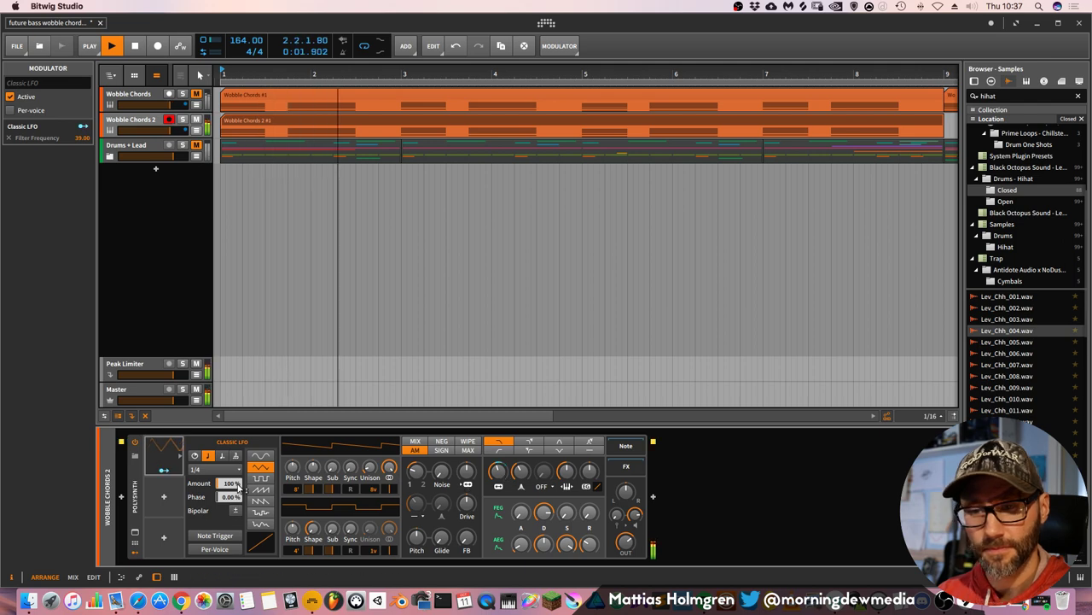
{"action": "key", "text": "space"}
Change the LFO rate from 1/4 to 1/8 and play back the faster wobble.
{"action": "left_click", "coordinate": [196, 469]}
{"action": "left_click", "coordinate": [219, 416]}
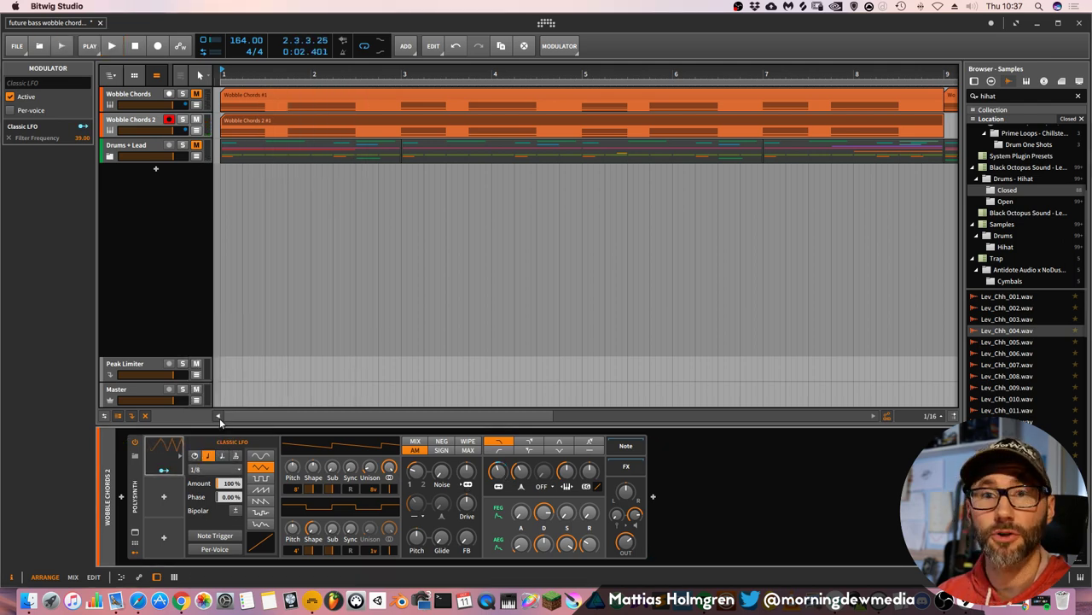
{"action": "key", "text": "space"}
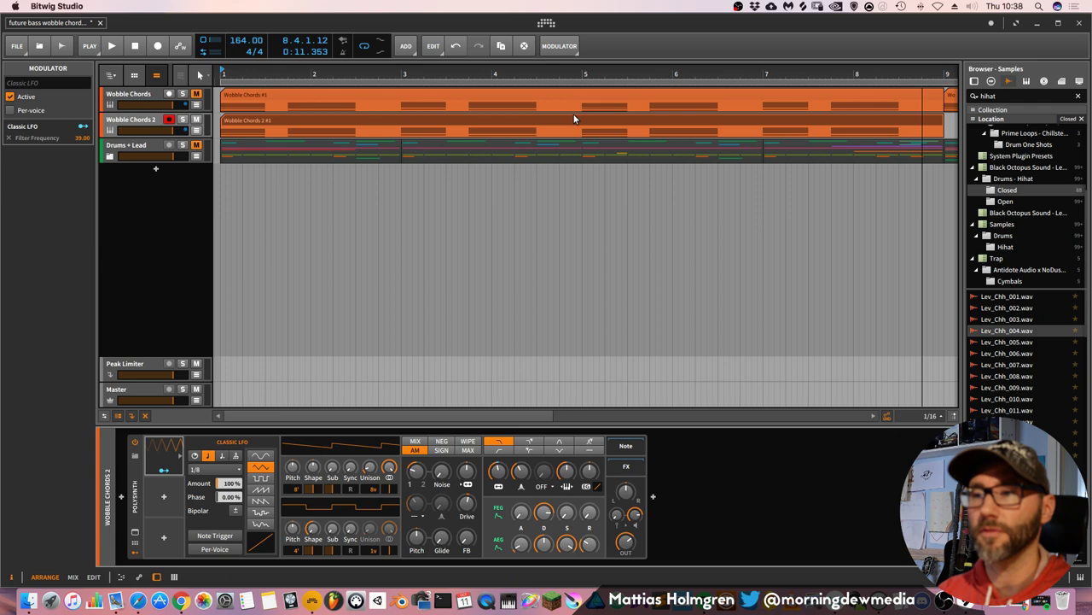
{"action": "key", "text": "space"}
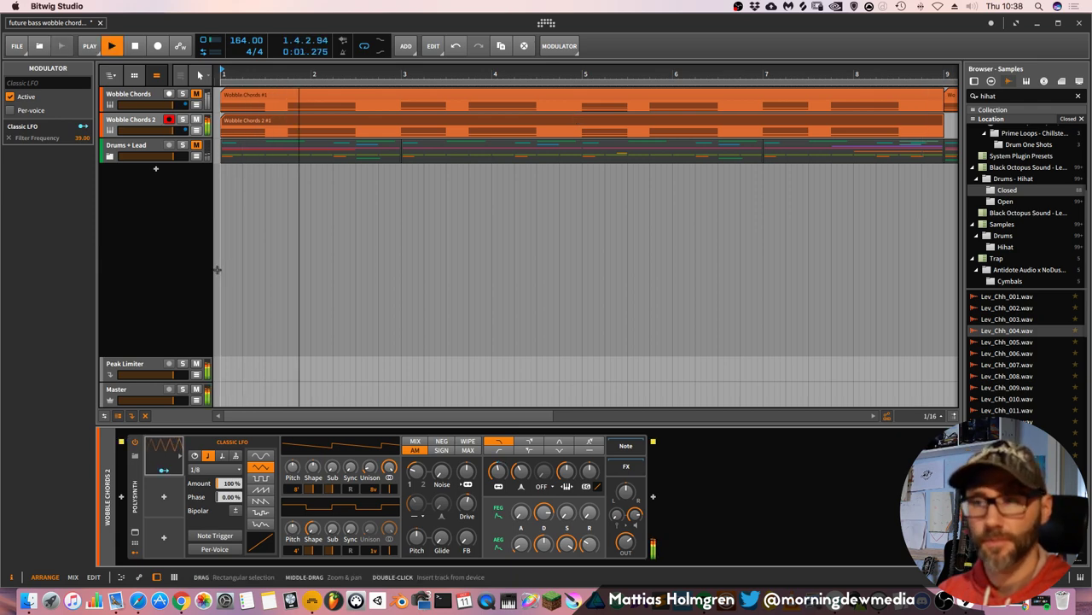
Add a second Classic LFO and set it to a tempo-synced 2/1 rate.
{"action": "left_click", "coordinate": [165, 496]}
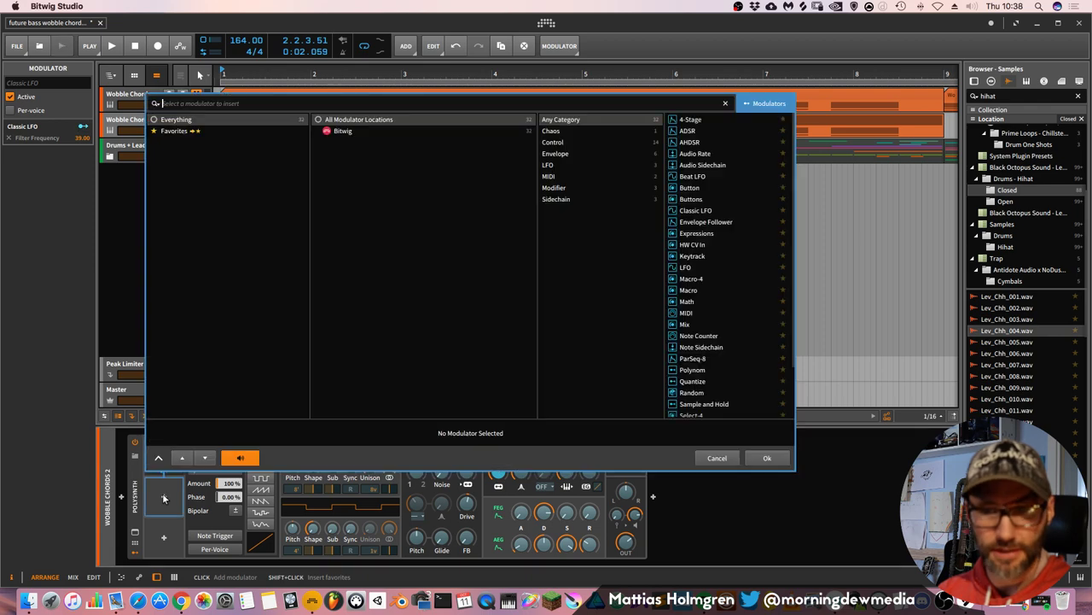
{"action": "left_click", "coordinate": [695, 211]}
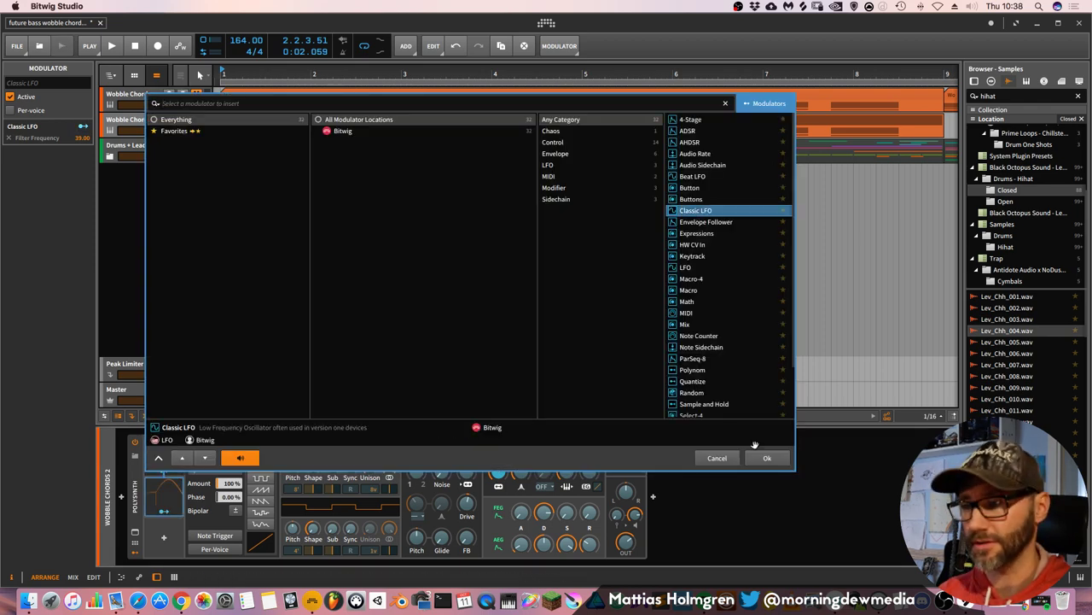
{"action": "left_click", "coordinate": [767, 458]}
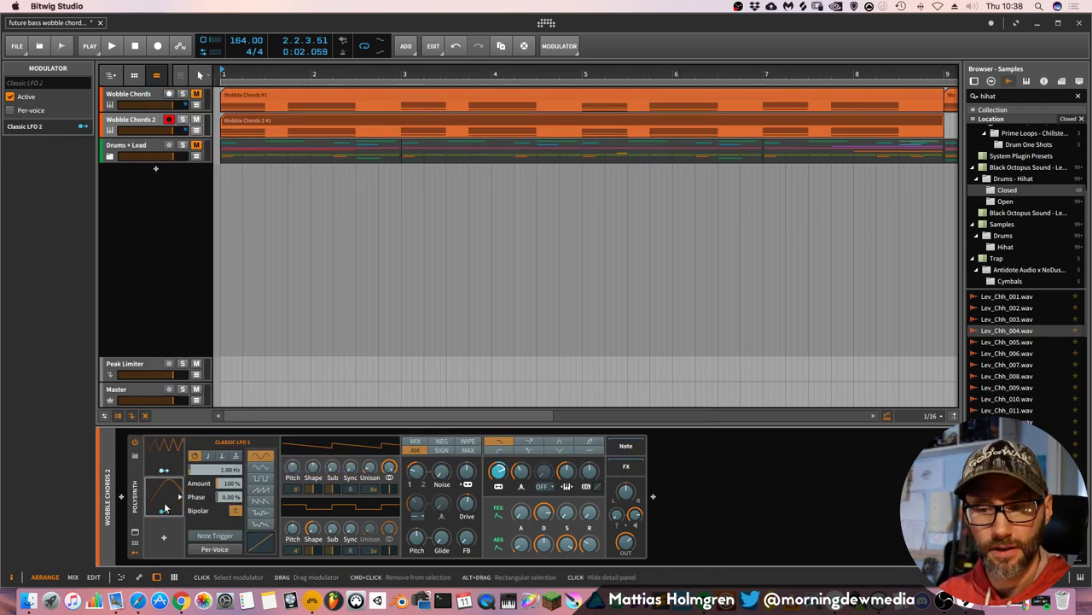
{"action": "left_click", "coordinate": [164, 497]}
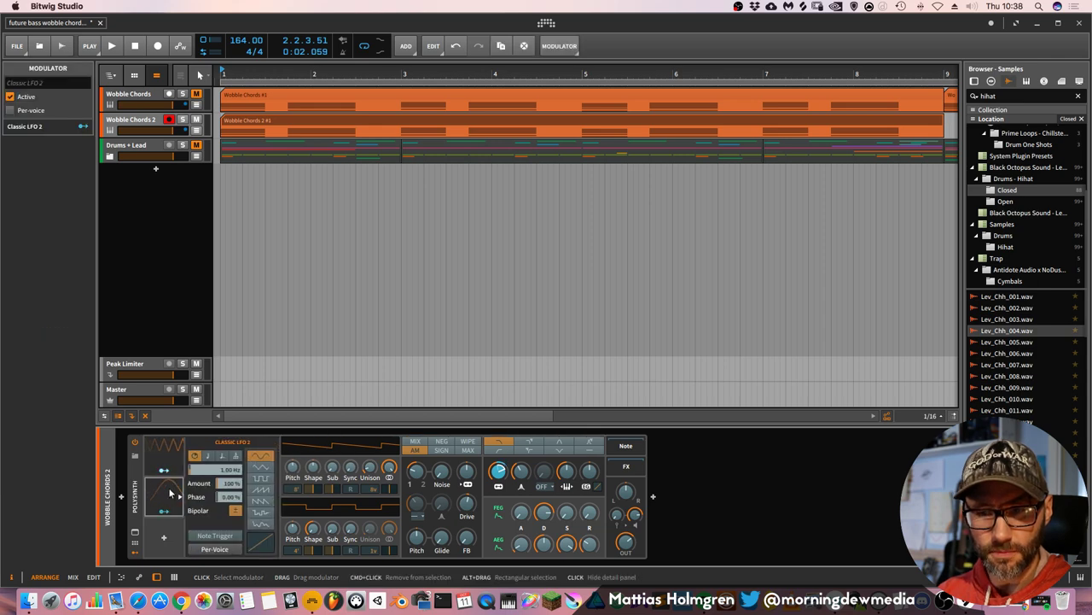
{"action": "left_click", "coordinate": [165, 461]}
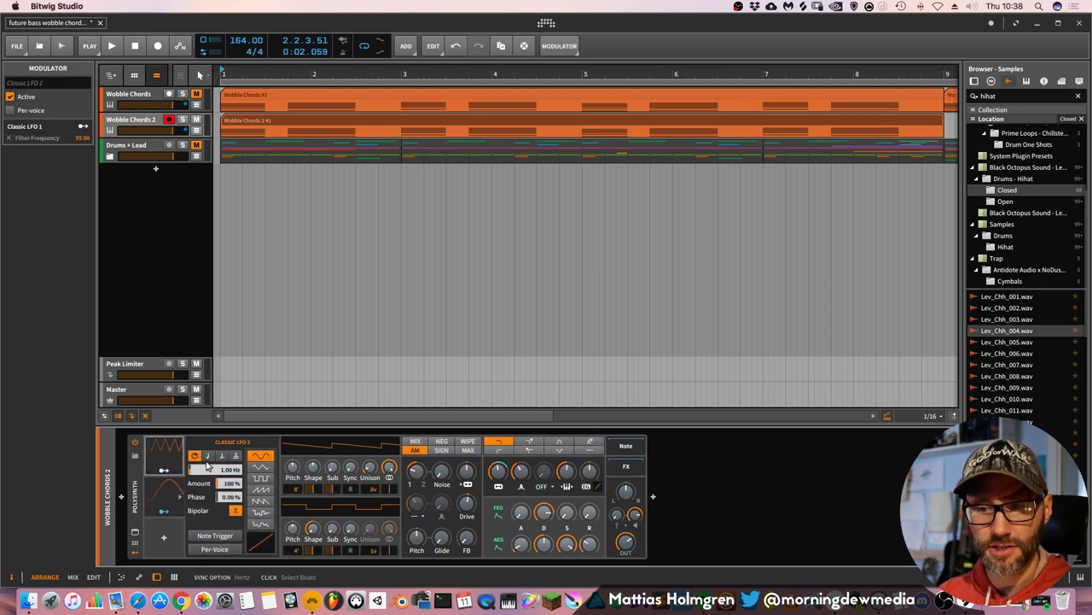
{"action": "left_click", "coordinate": [234, 471]}
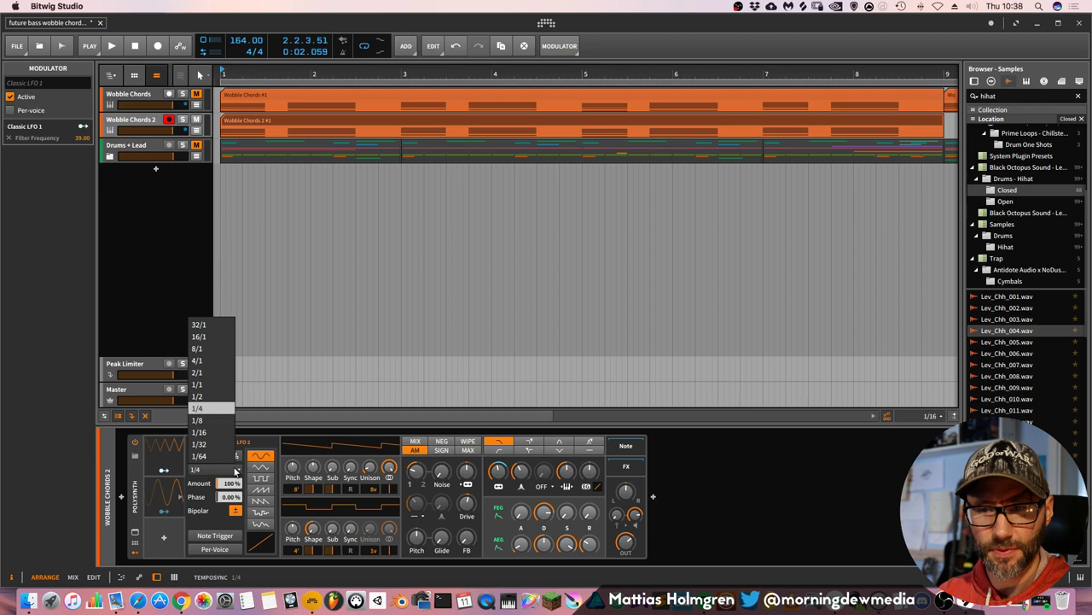
{"action": "left_click", "coordinate": [218, 374]}
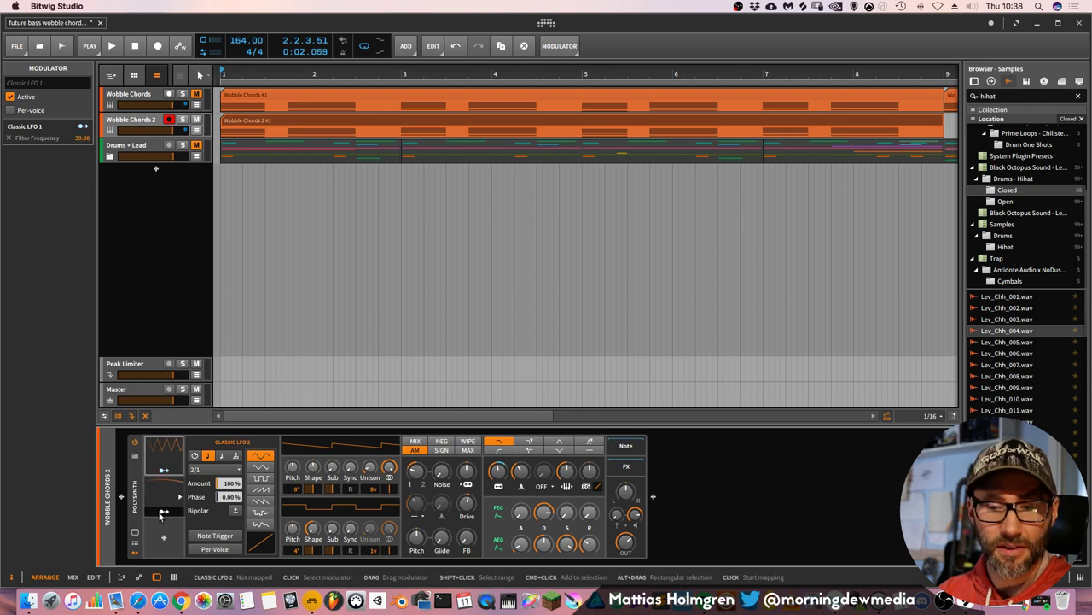
Map the second LFO onto Classic LFO 1's rate and start playback to hear it.
{"action": "left_click", "coordinate": [159, 509]}
{"action": "left_click", "coordinate": [168, 454]}
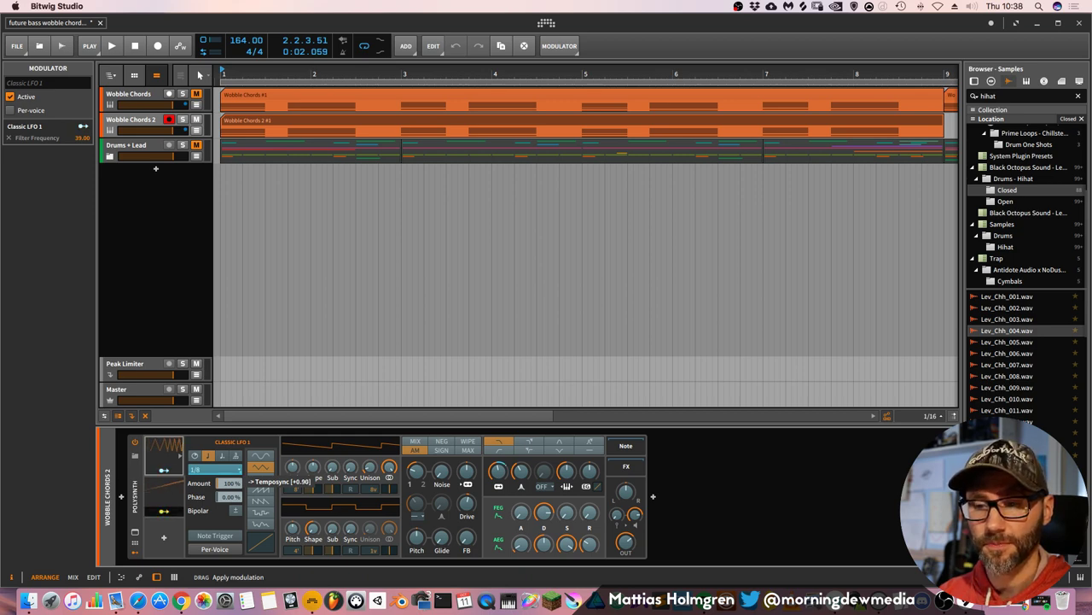
{"action": "left_click_drag", "start_coordinate": [241, 475], "coordinate": [232, 472]}
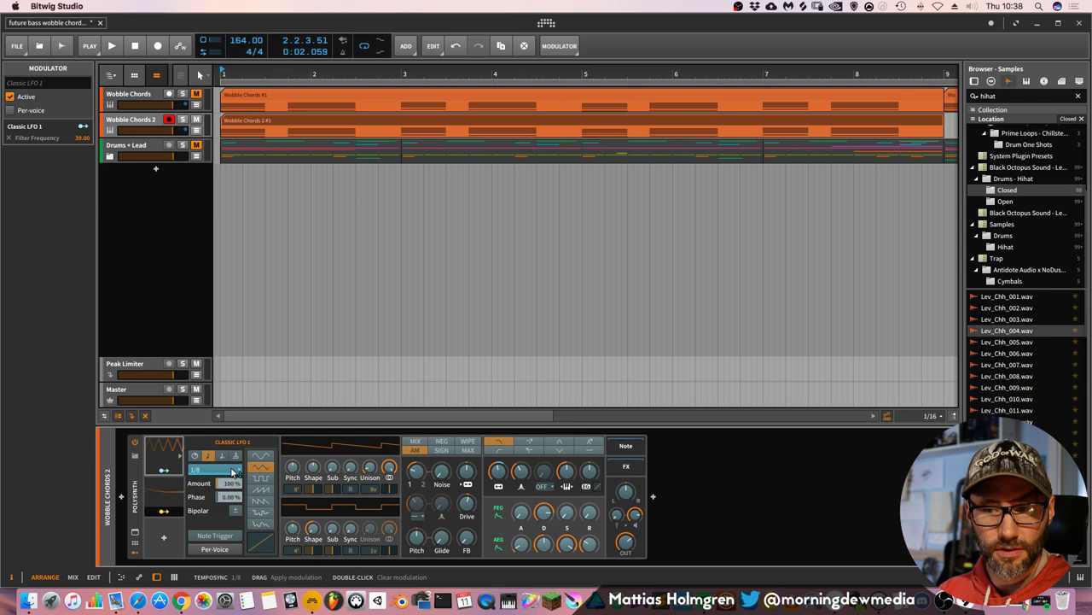
{"action": "left_click", "coordinate": [167, 495]}
{"action": "key", "text": "space"}
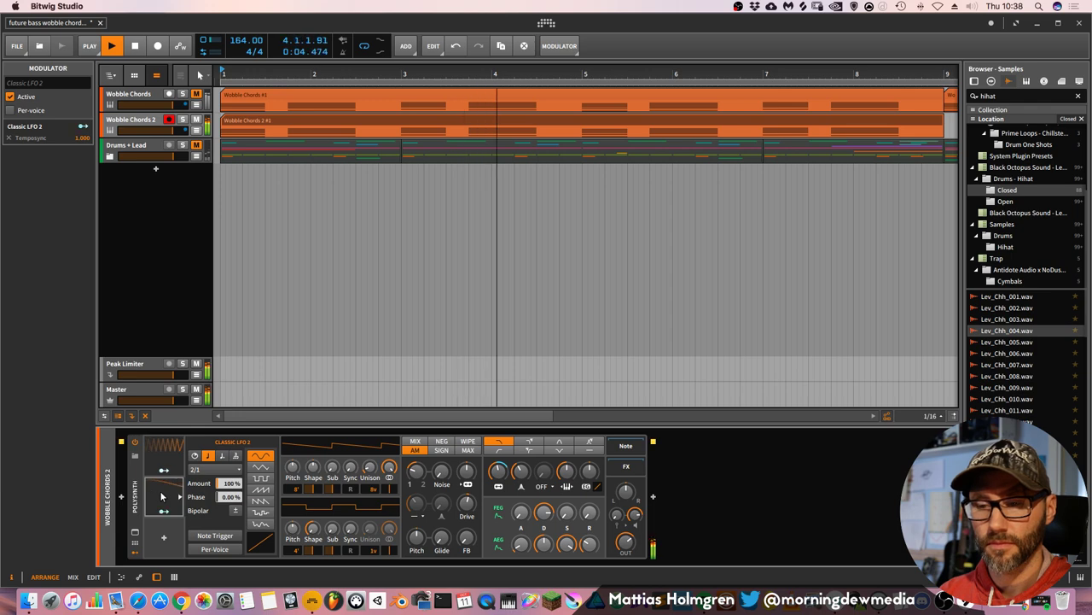
Give Classic LFO 2 a Ramp Up shape and enable Note Trigger on Classic LFO 1.
{"action": "key", "text": "space"}
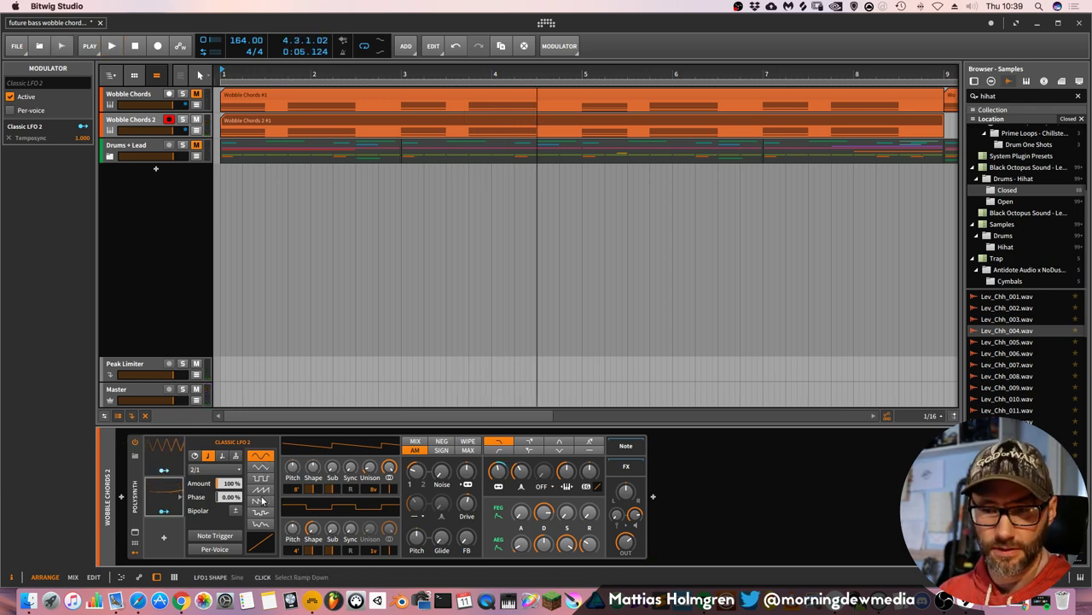
{"action": "left_click", "coordinate": [262, 492]}
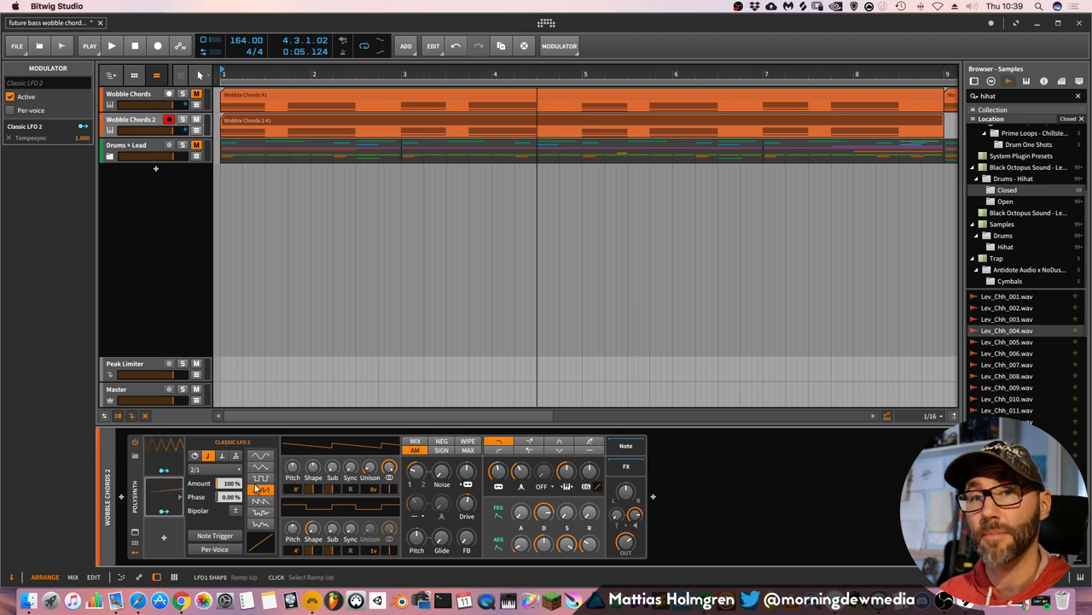
{"action": "key", "text": "space"}
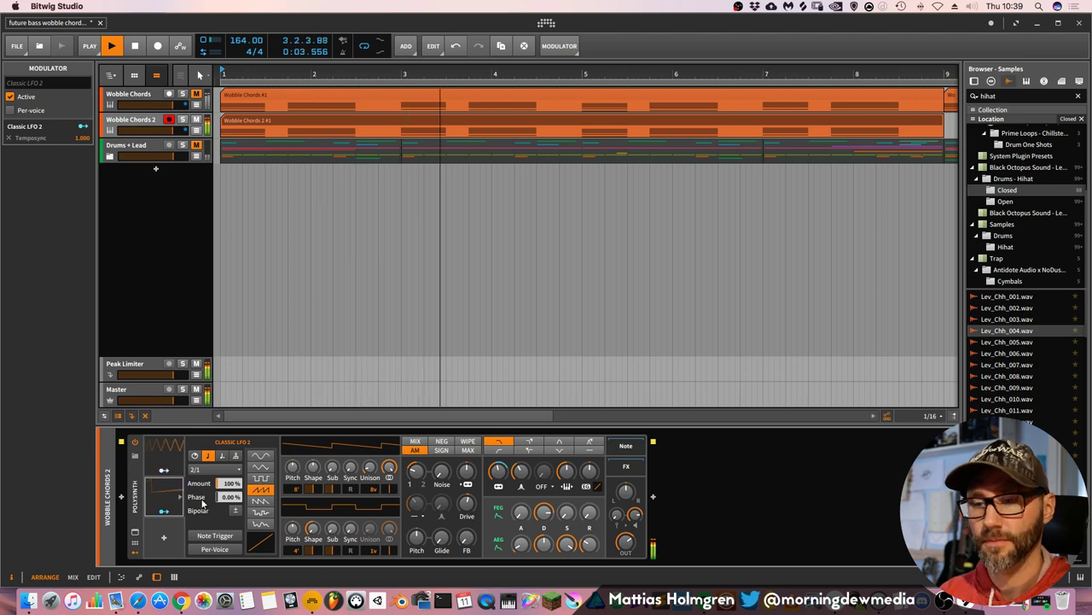
{"action": "key", "text": "space"}
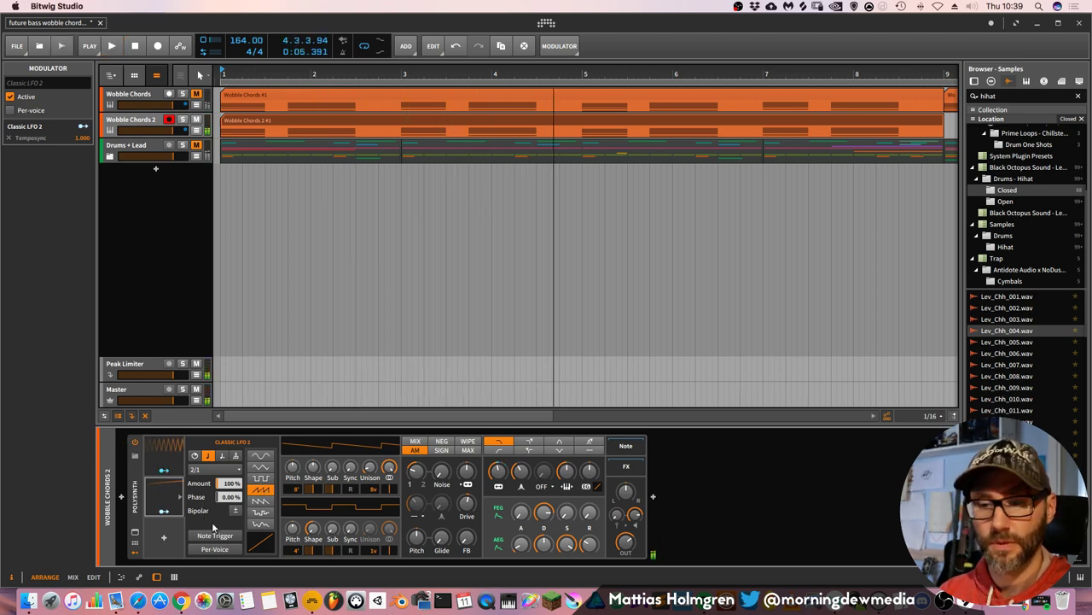
{"action": "key", "text": "space"}
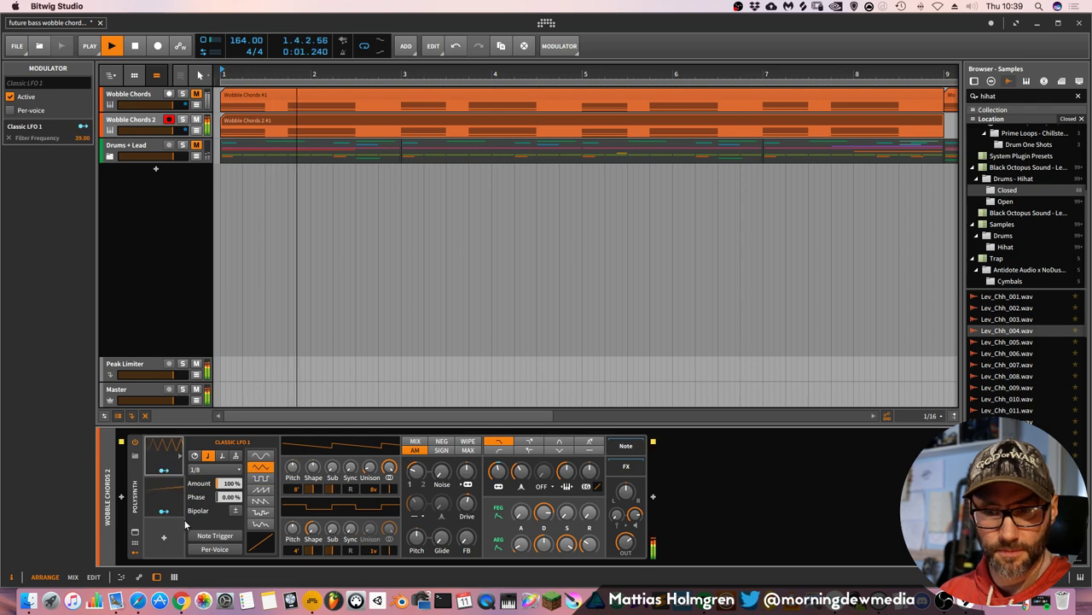
{"action": "left_click", "coordinate": [218, 535]}
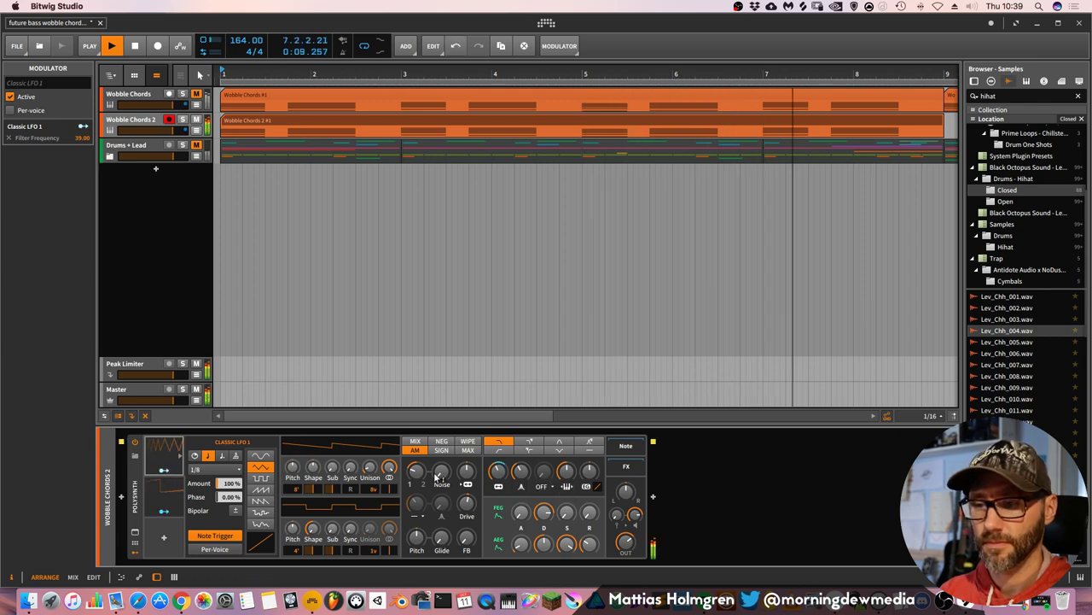
Raise Noise to about 58.5% and lower OSC 1/2 Mix to 39.5%, then stop playback.
{"action": "mouse_move", "coordinate": [441, 470]}
{"action": "left_mouse_down"}
{"action": "mouse_move", "coordinate": [441, 436]}
{"action": "mouse_move", "coordinate": [441, 483]}
{"action": "left_mouse_up"}
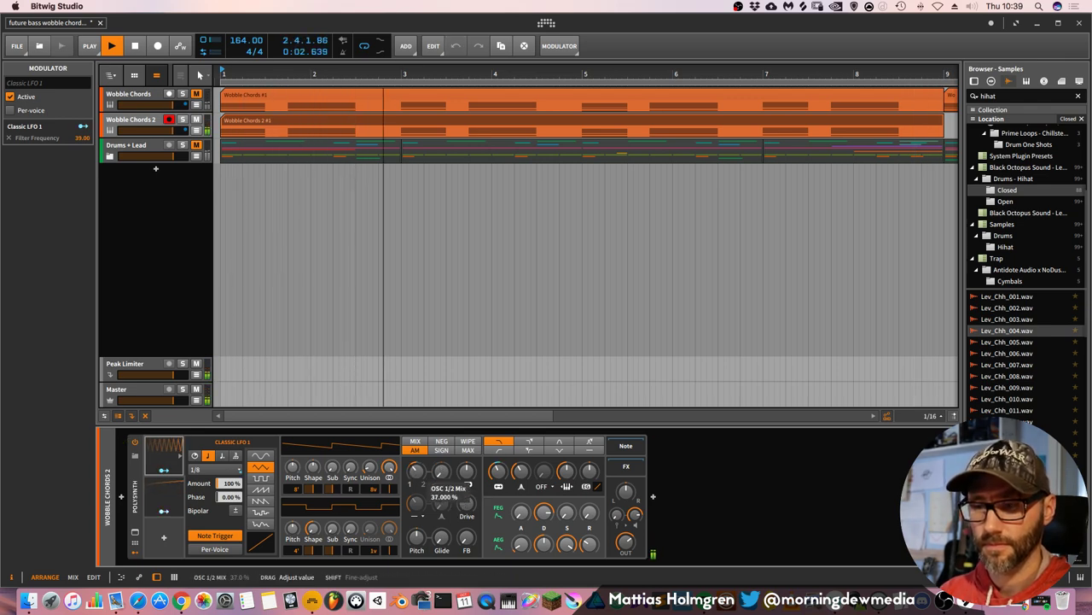
{"action": "left_click_drag", "start_coordinate": [416, 472], "coordinate": [416, 479]}
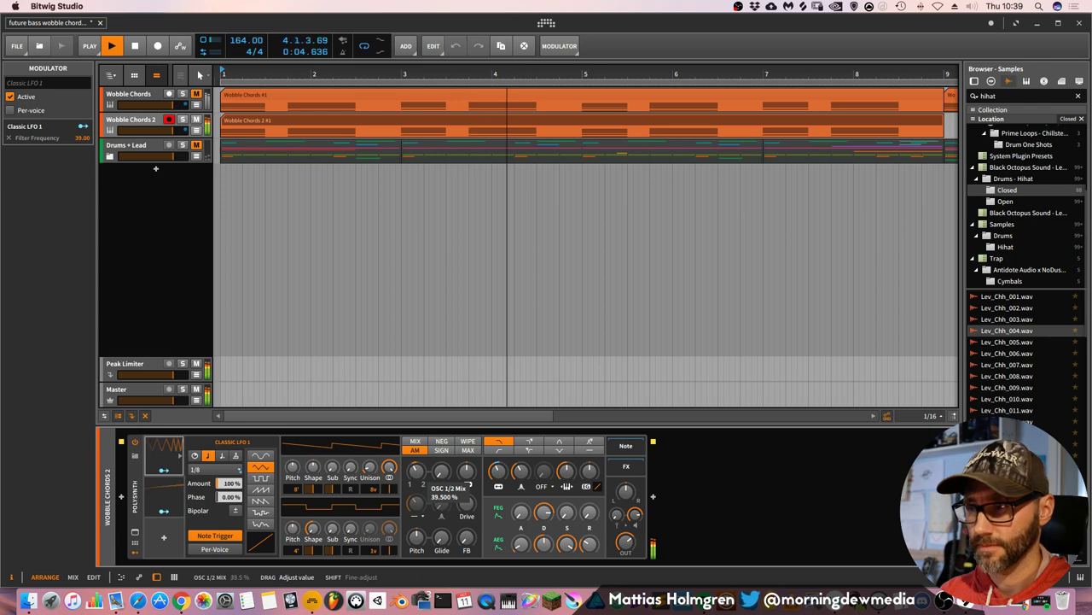
{"action": "key", "text": "space"}
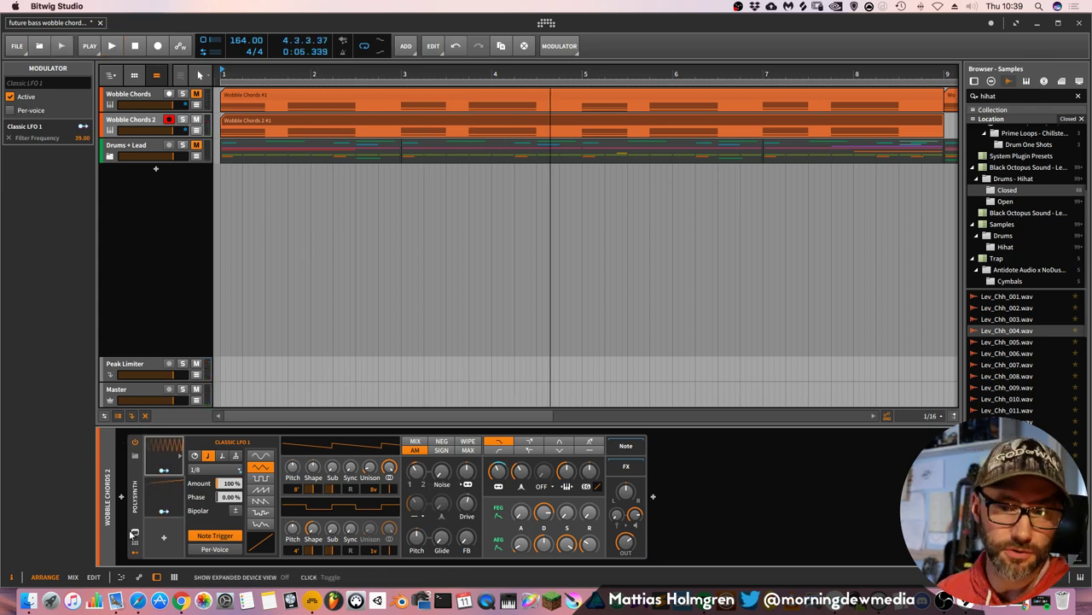
Show Polysynth's expanded oscillator and envelope view and play to watch the waveforms.
{"action": "left_click", "coordinate": [137, 500]}
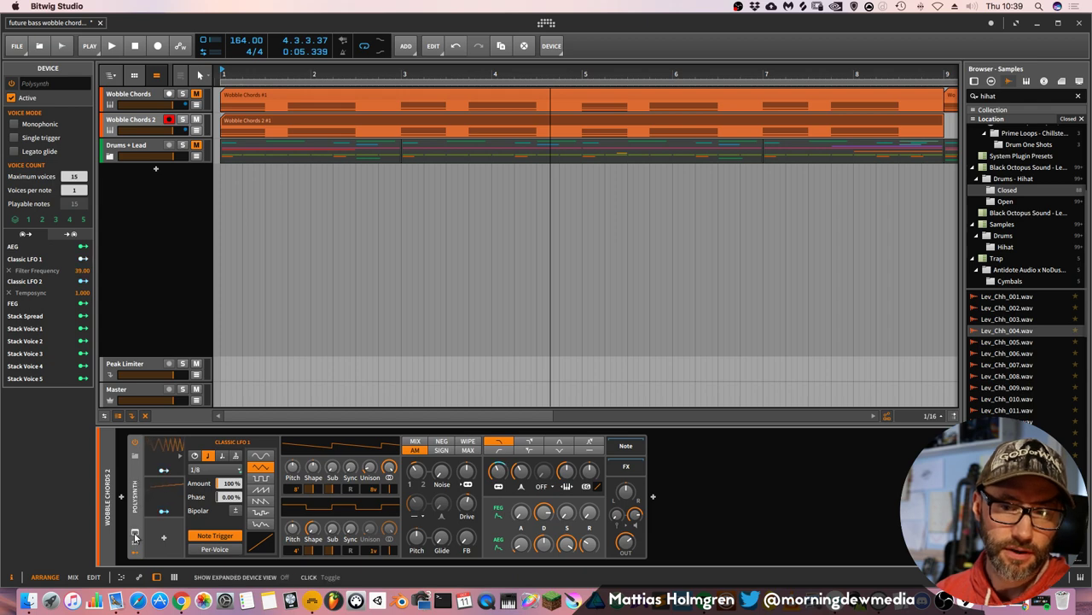
{"action": "left_click", "coordinate": [134, 535]}
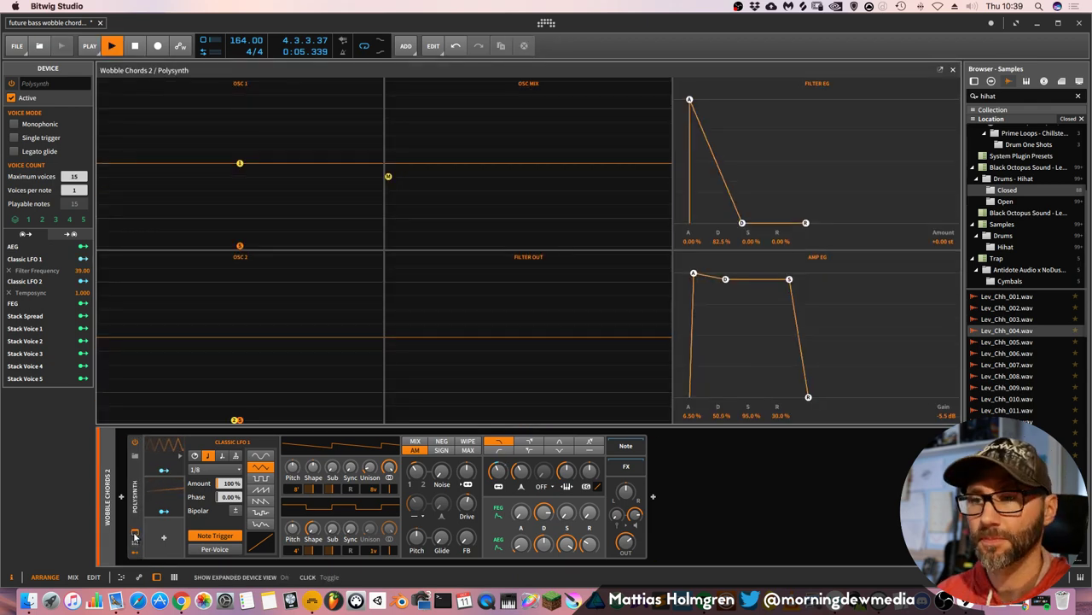
{"action": "key", "text": "space"}
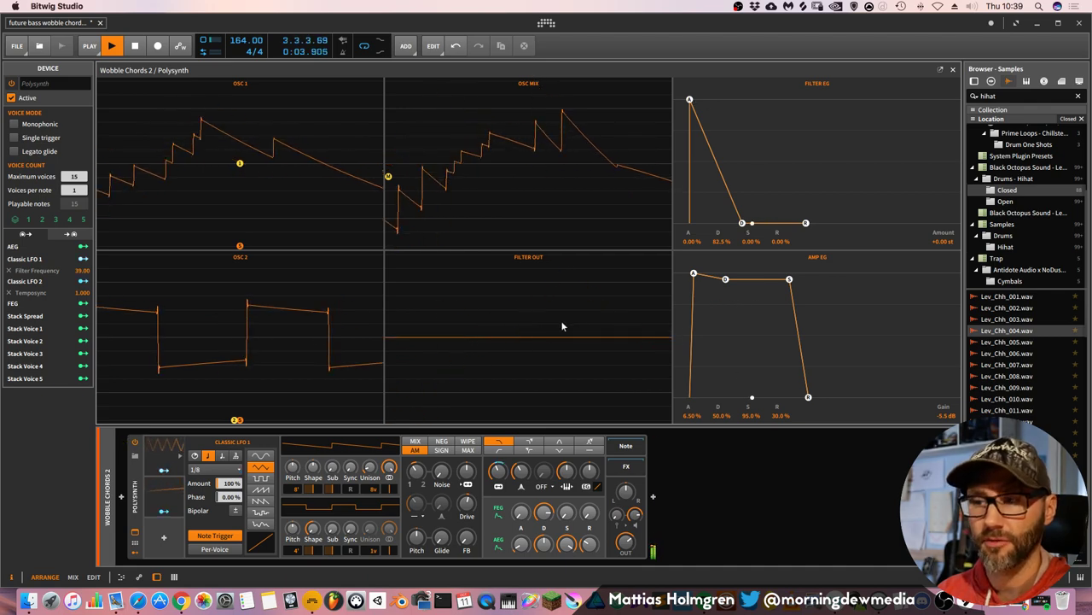
{"action": "key", "text": "space"}
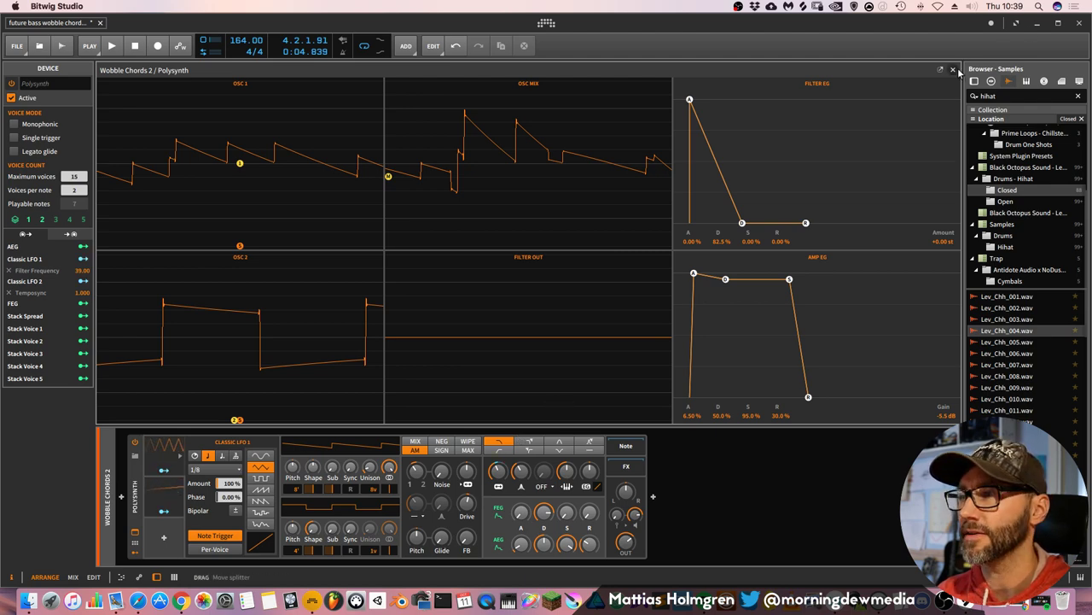
Modulate the oscillator Pitch with Stack Spread by 0.100 and start playback.
{"action": "left_click", "coordinate": [16, 224]}
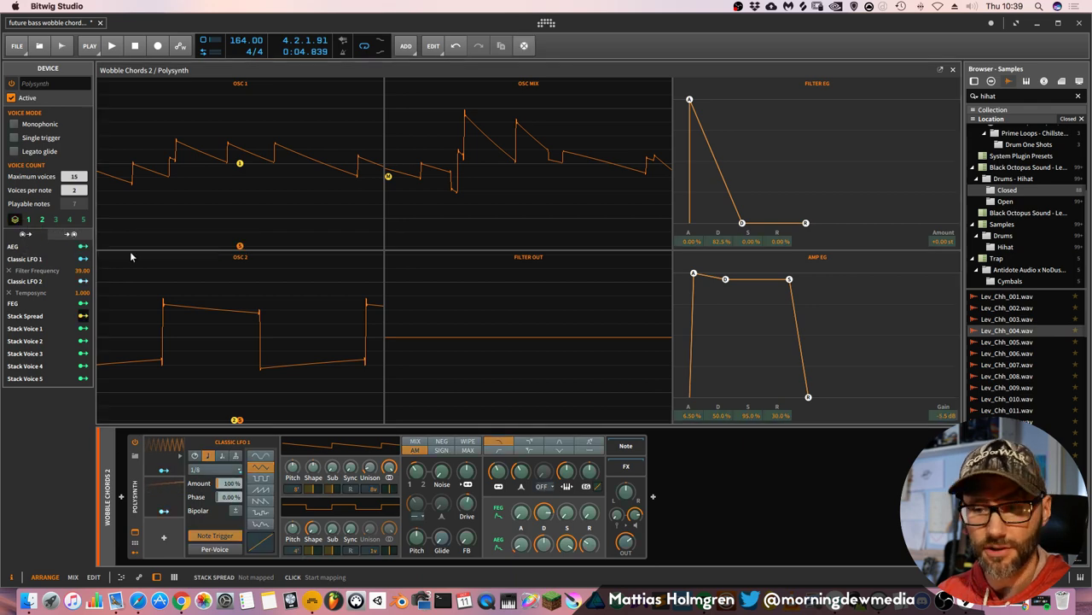
{"action": "left_click", "coordinate": [418, 537]}
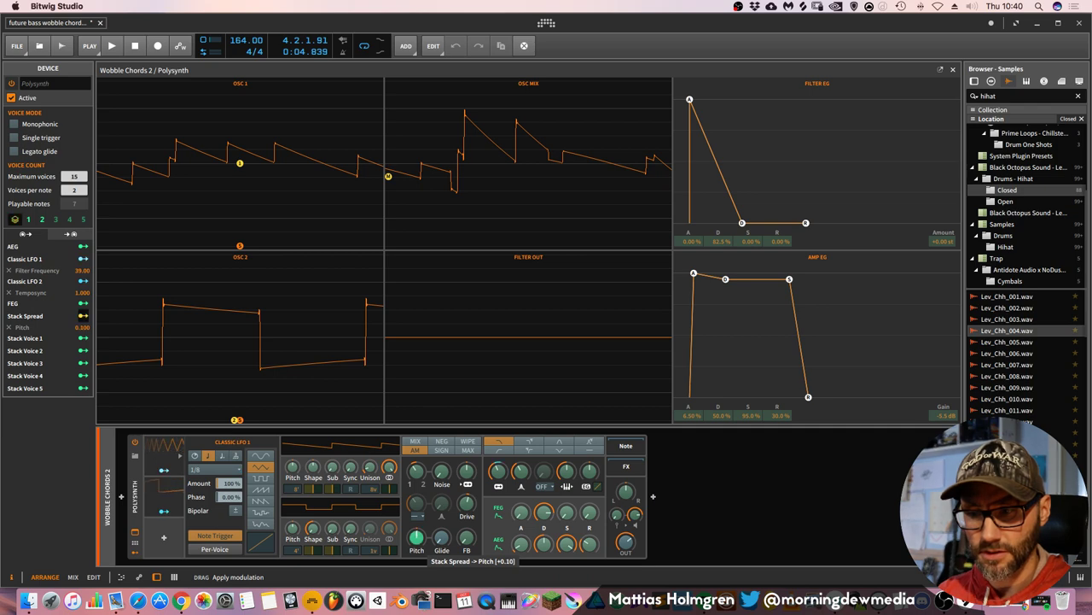
{"action": "key", "text": "space"}
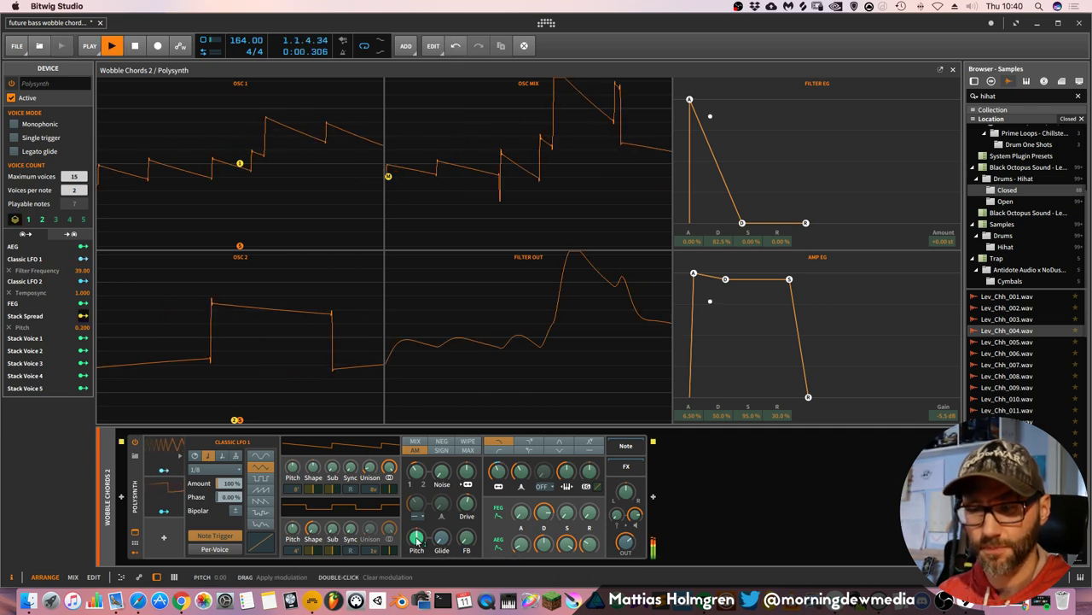
Stop and replay the wobbling chords, then switch to the Mix view.
{"action": "key", "text": "space"}
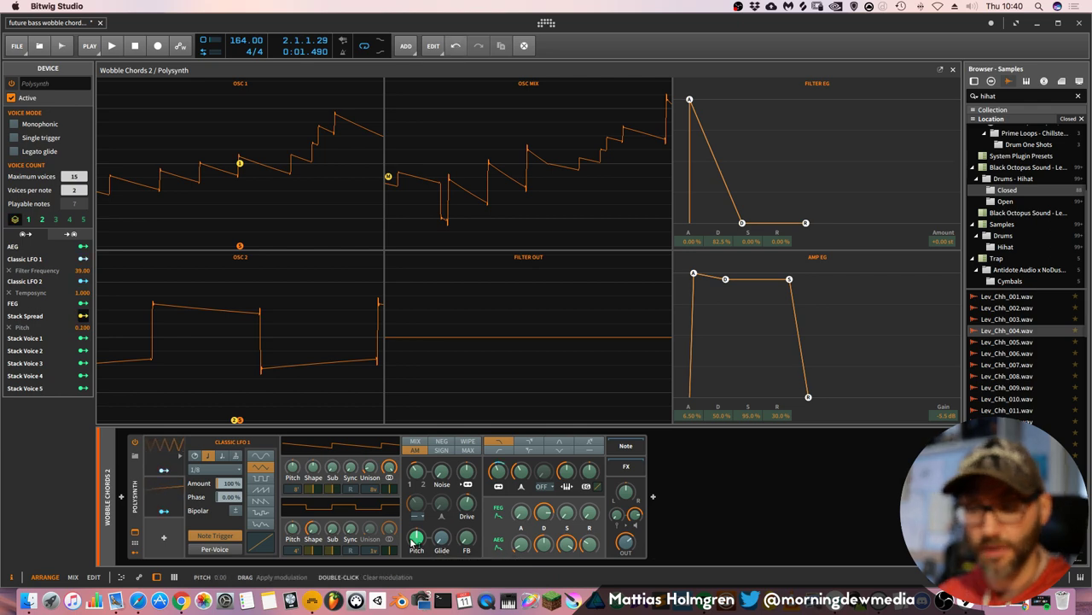
{"action": "key", "text": "space"}
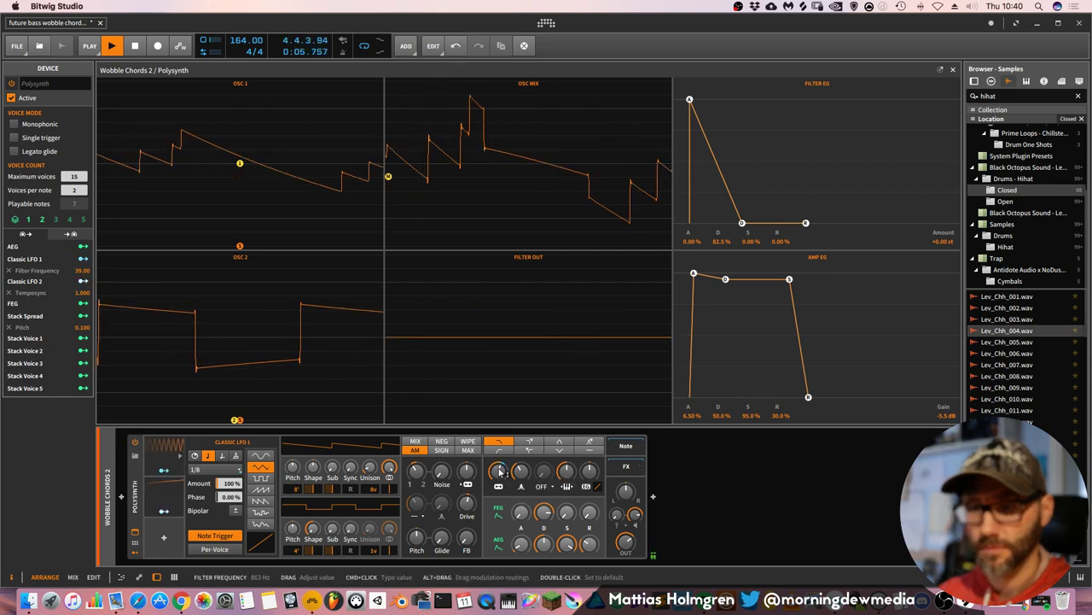
{"action": "key", "text": "alt+2"}
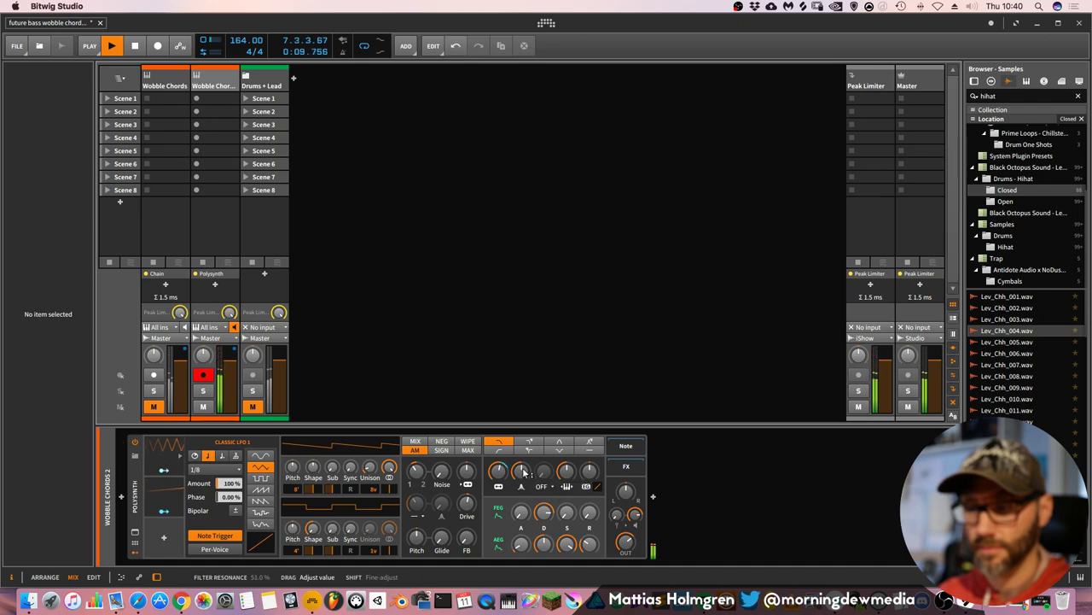
Back in the Arrange view, insert a Reverb device after the Polysynth.
{"action": "key", "text": "alt+1"}
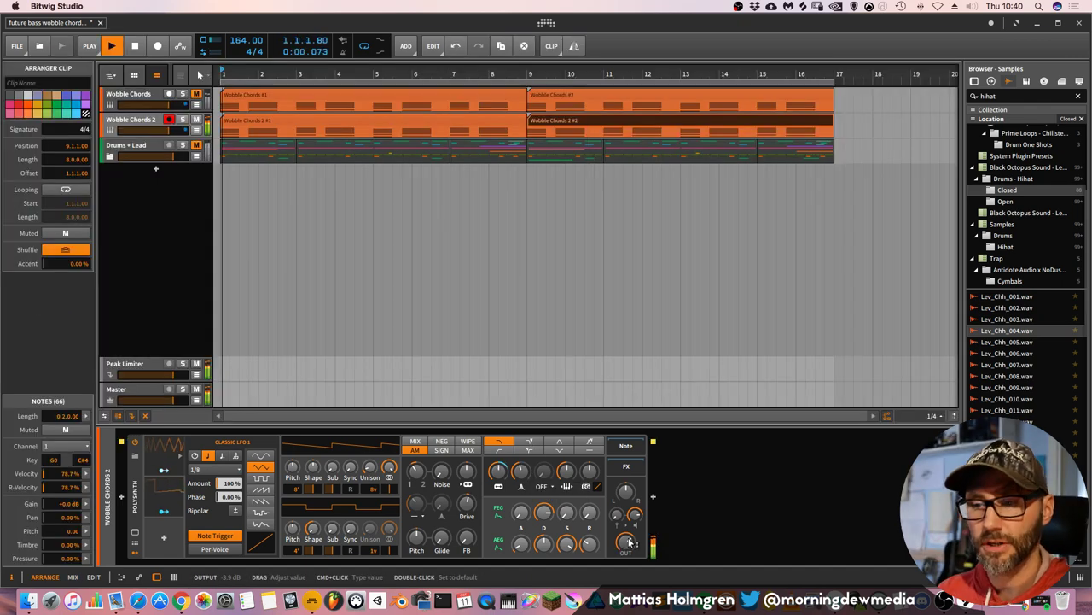
{"action": "key", "text": "space"}
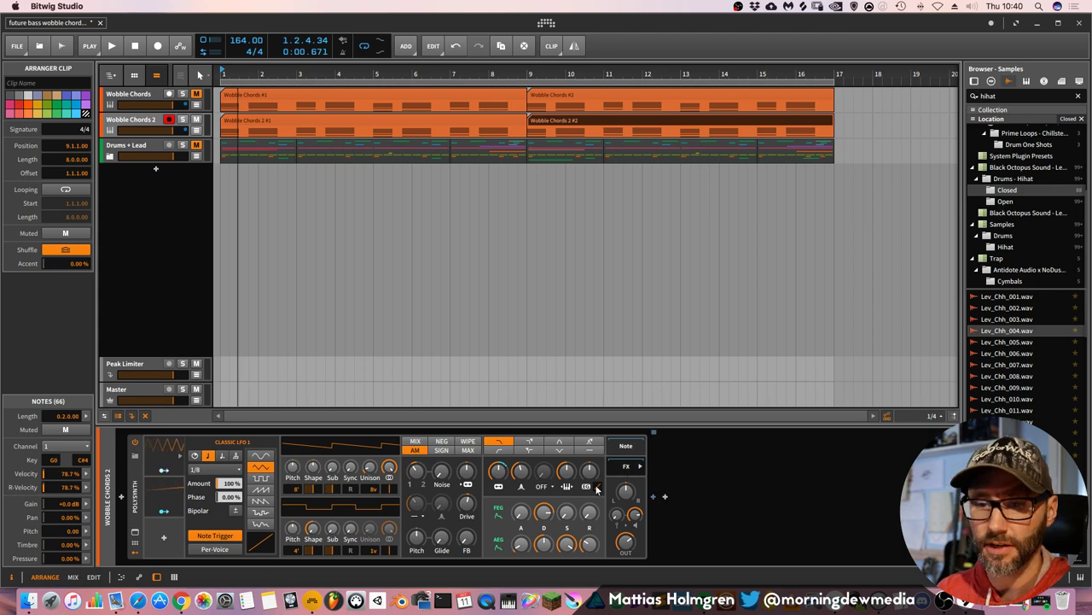
{"action": "left_click", "coordinate": [651, 495]}
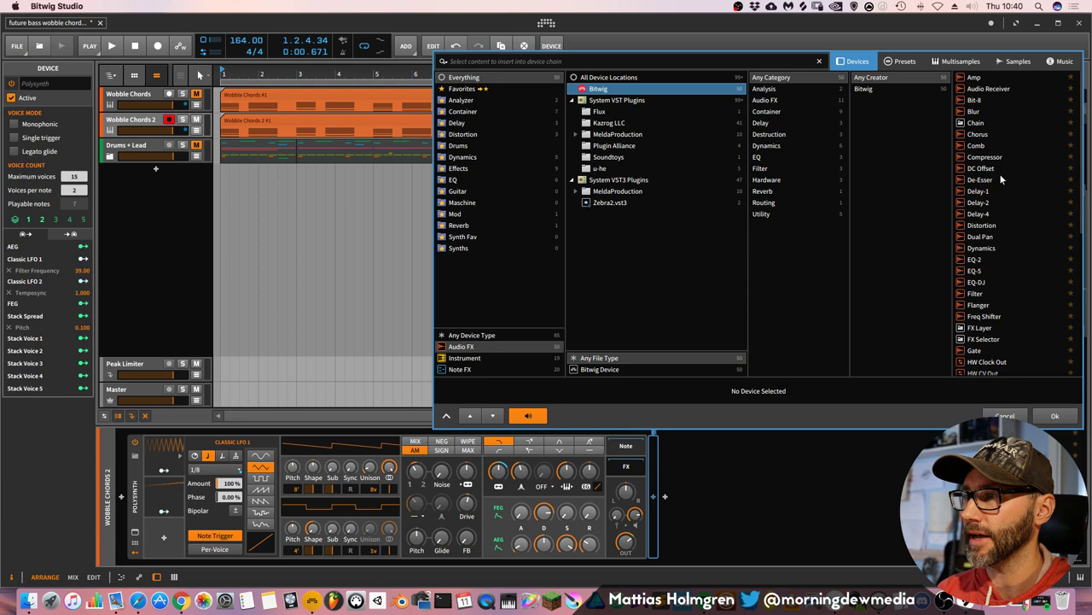
{"action": "left_click", "coordinate": [458, 225]}
{"action": "left_click", "coordinate": [977, 77]}
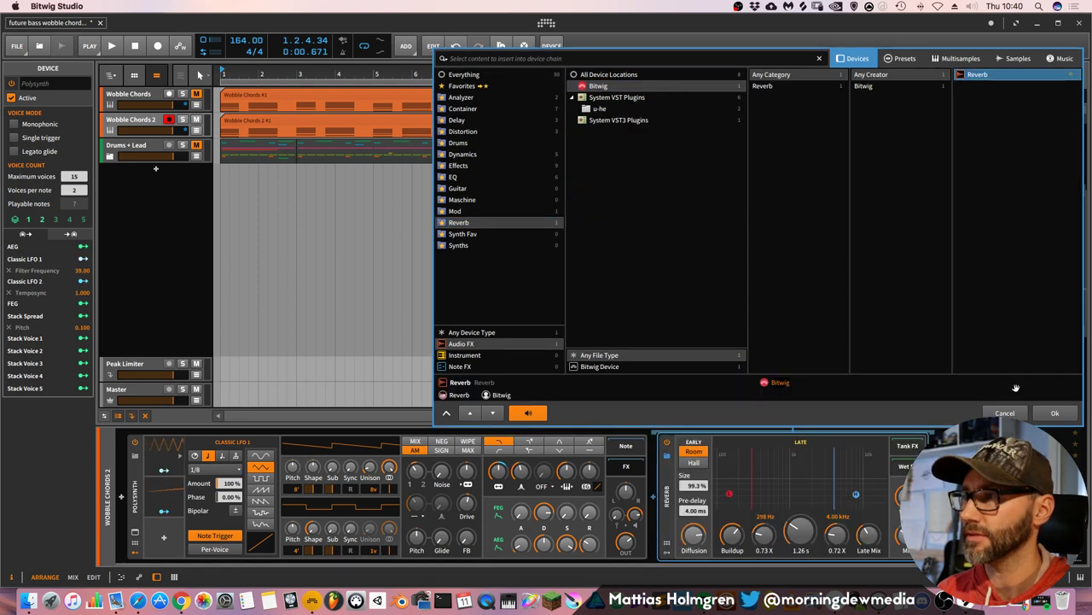
{"action": "left_click", "coordinate": [1054, 413]}
Set the Reverb to about 1.1 s decay and 78.5 % size while auditioning.
{"action": "key", "text": "space"}
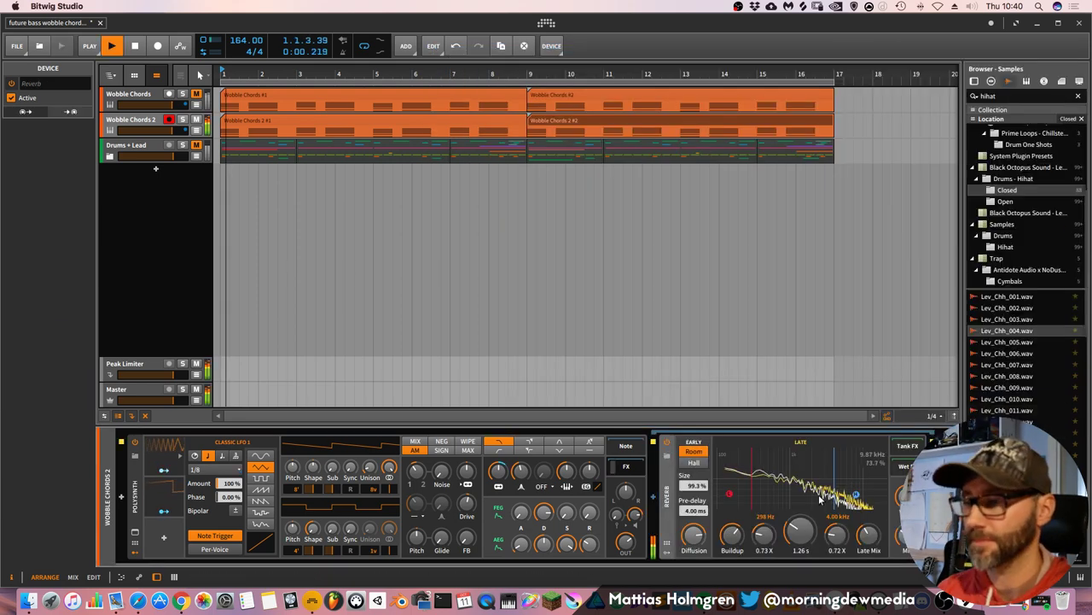
{"action": "left_click_drag", "start_coordinate": [799, 531], "coordinate": [800, 546]}
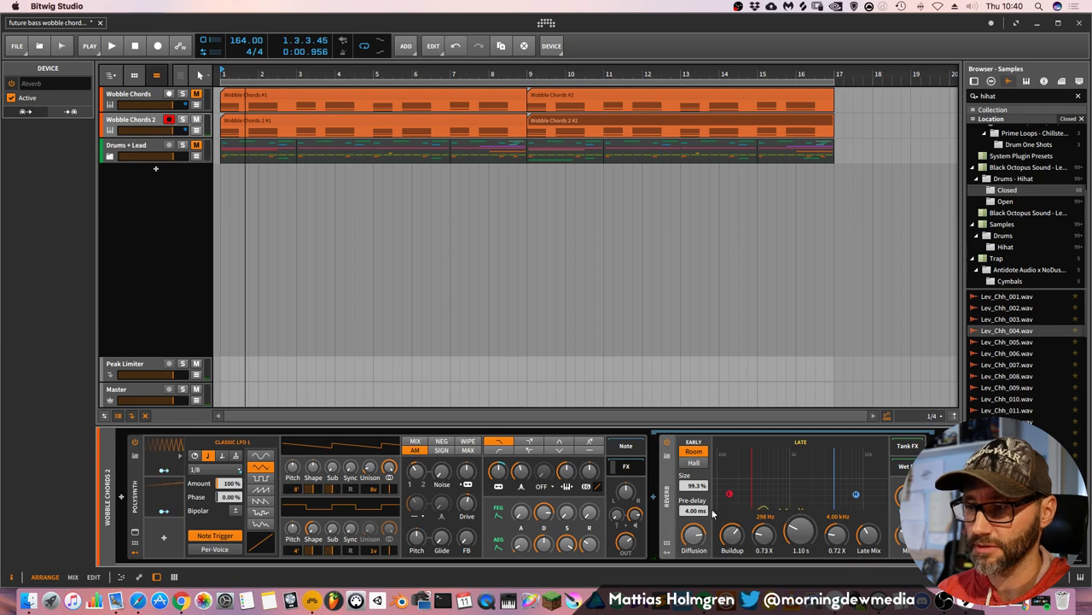
{"action": "left_click_drag", "start_coordinate": [694, 485], "coordinate": [693, 522]}
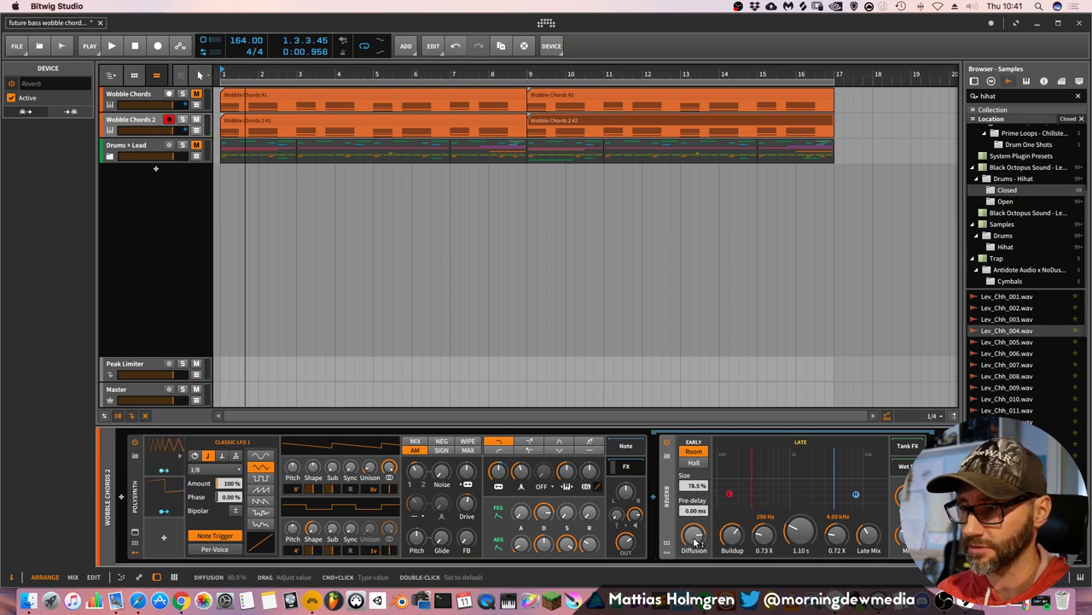
{"action": "key", "text": "space"}
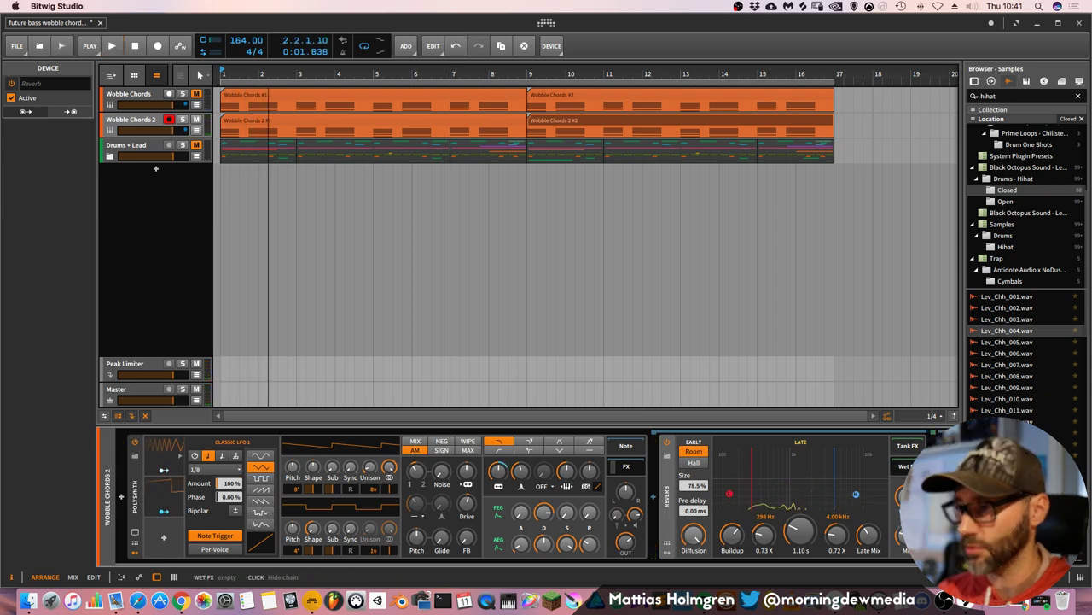
Insert Bitwig's EQ-2 after the Reverb and start playback.
{"action": "left_click", "coordinate": [667, 495]}
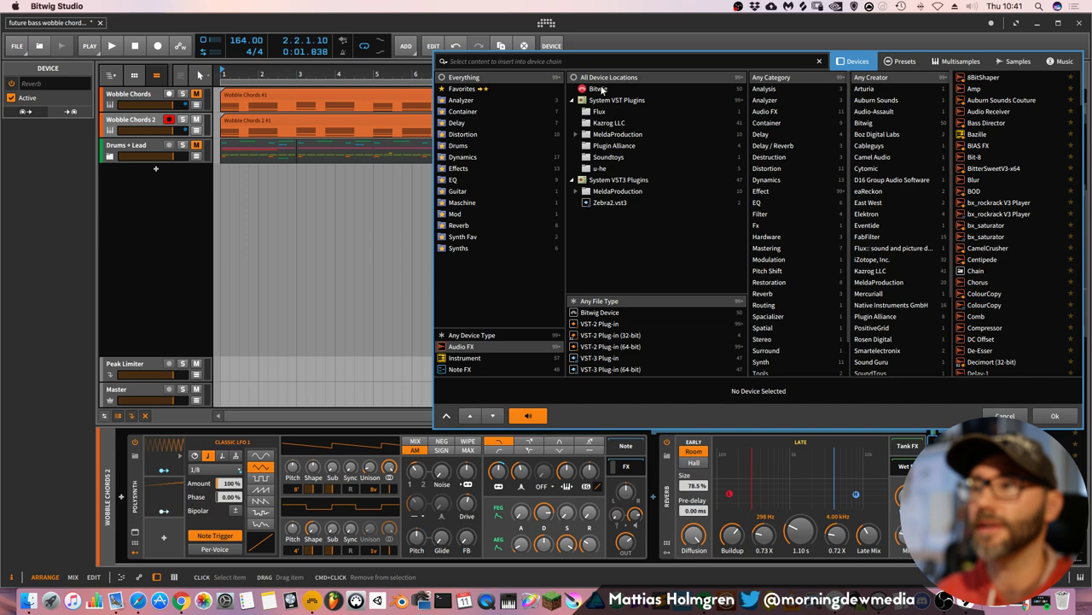
{"action": "left_click", "coordinate": [598, 89]}
{"action": "left_click", "coordinate": [978, 260]}
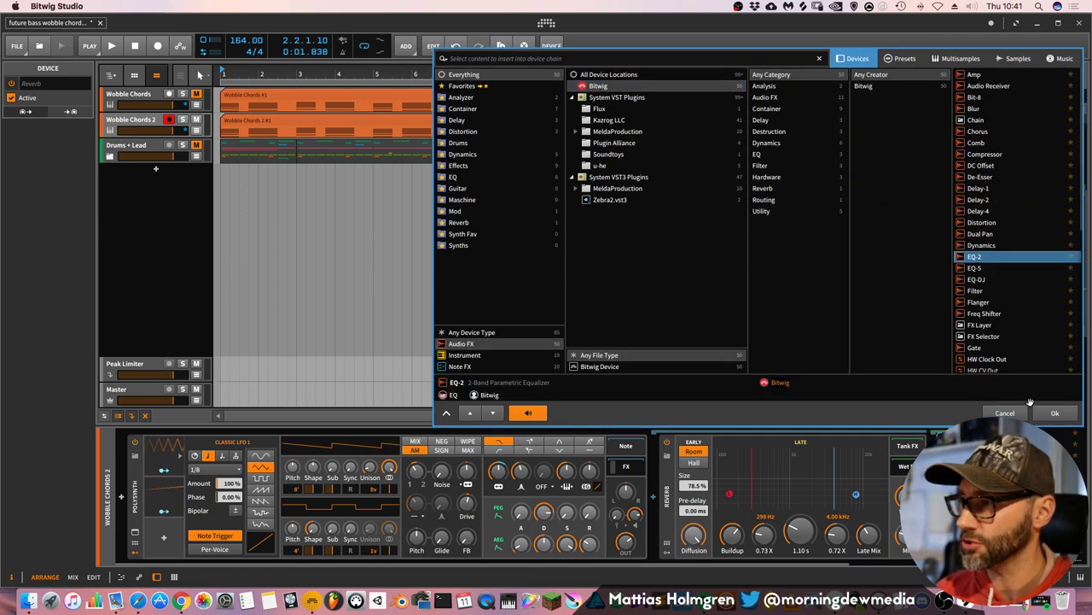
{"action": "left_click", "coordinate": [1055, 413]}
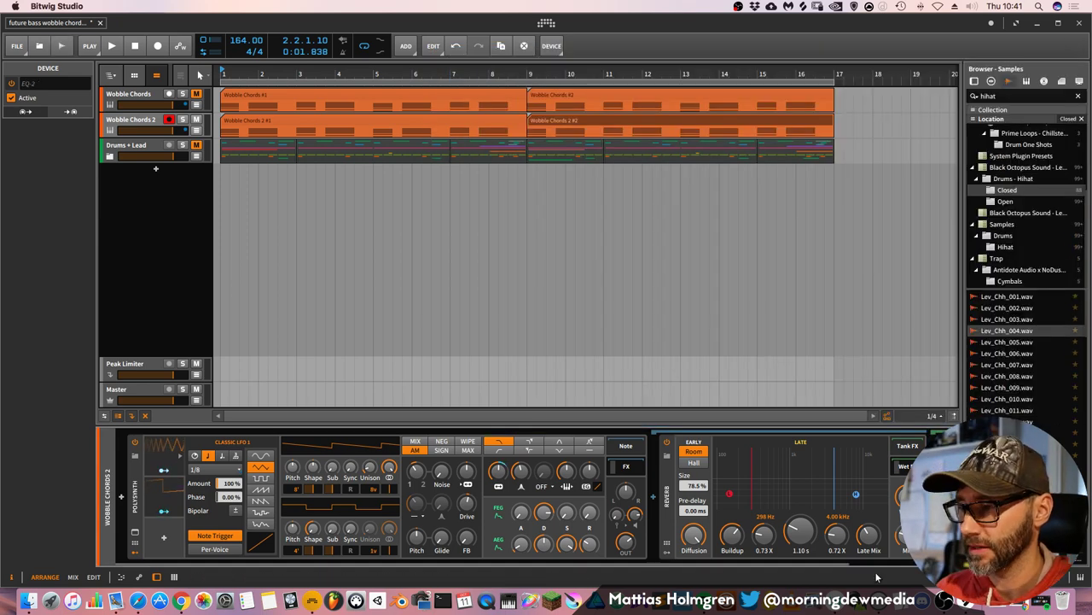
{"action": "key", "text": "space"}
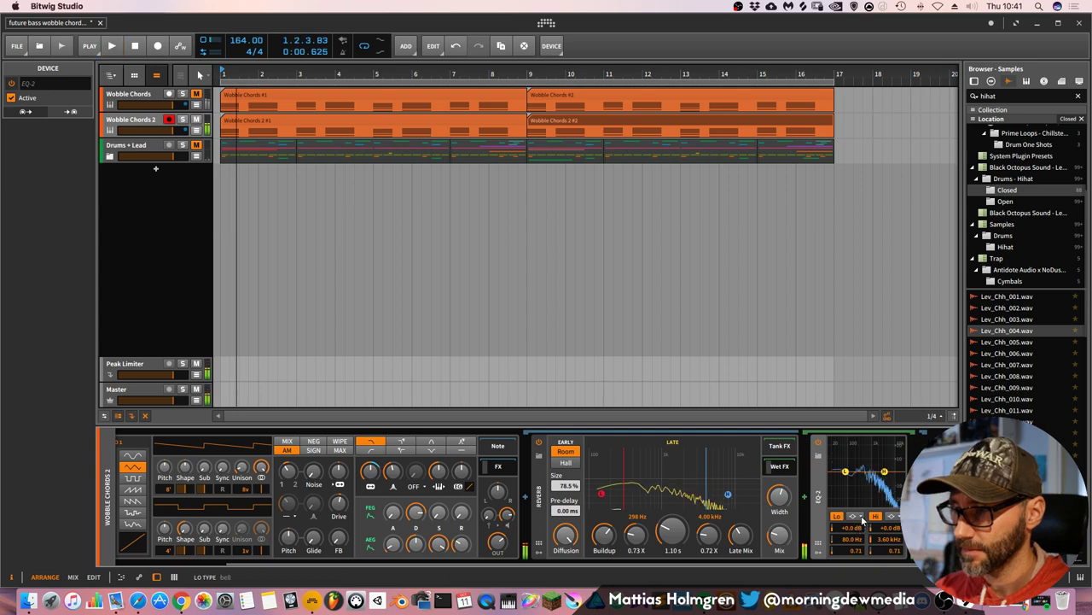
Make the EQ-2 low band a high-pass and the high band a high shelf, then audition.
{"action": "left_click", "coordinate": [867, 534]}
{"action": "left_click", "coordinate": [866, 530]}
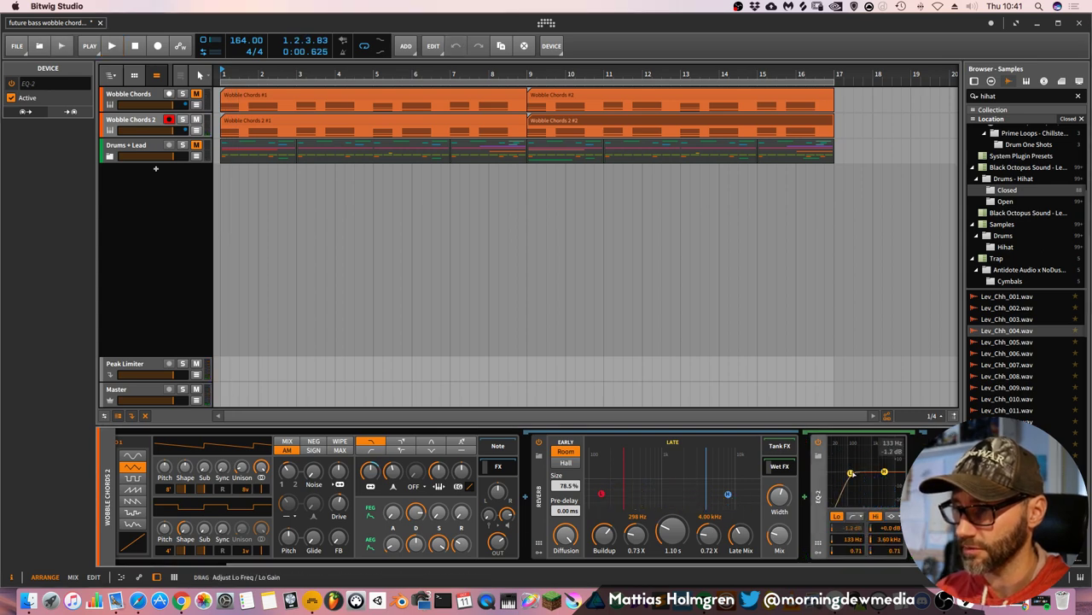
{"action": "left_click", "coordinate": [891, 517]}
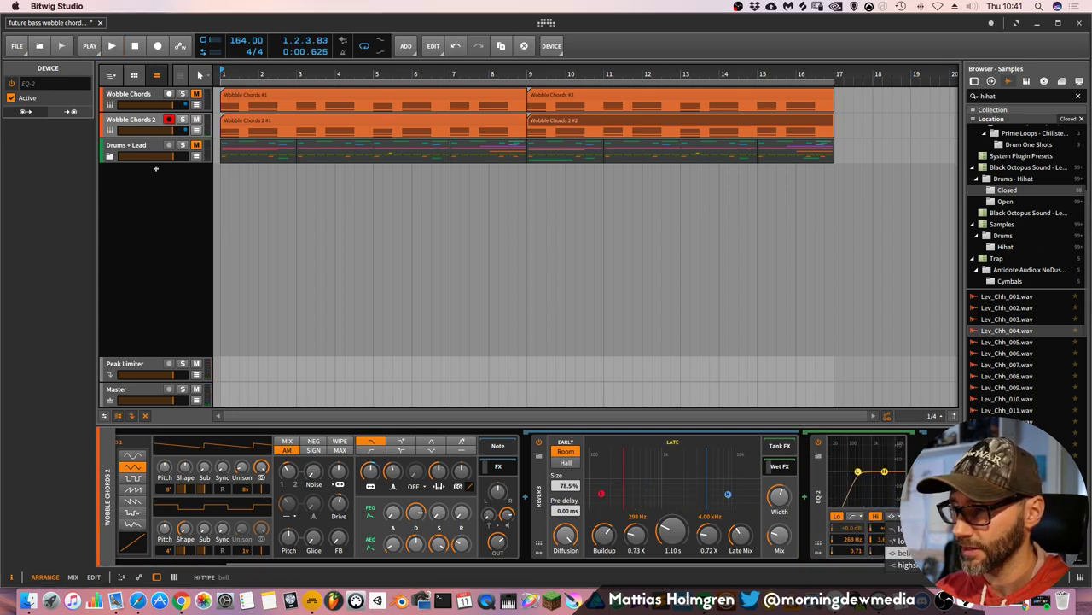
{"action": "left_click", "coordinate": [908, 566]}
{"action": "key", "text": "space"}
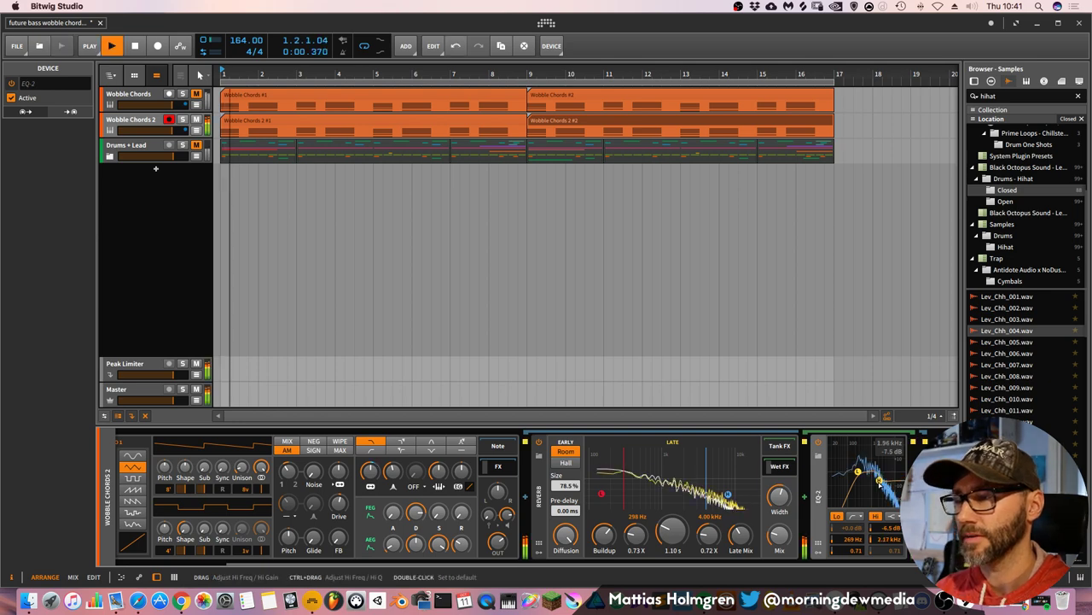
{"action": "key", "text": "space"}
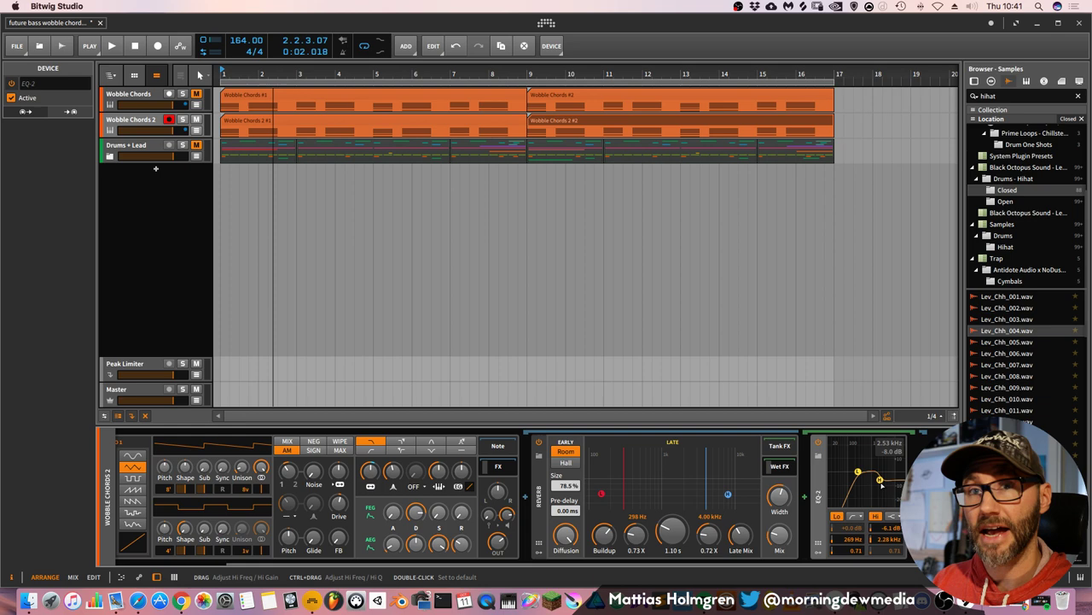
{"action": "key", "text": "space"}
{"action": "scroll", "coordinate": [707, 521], "scroll_direction": "left", "scroll_amount": 3}
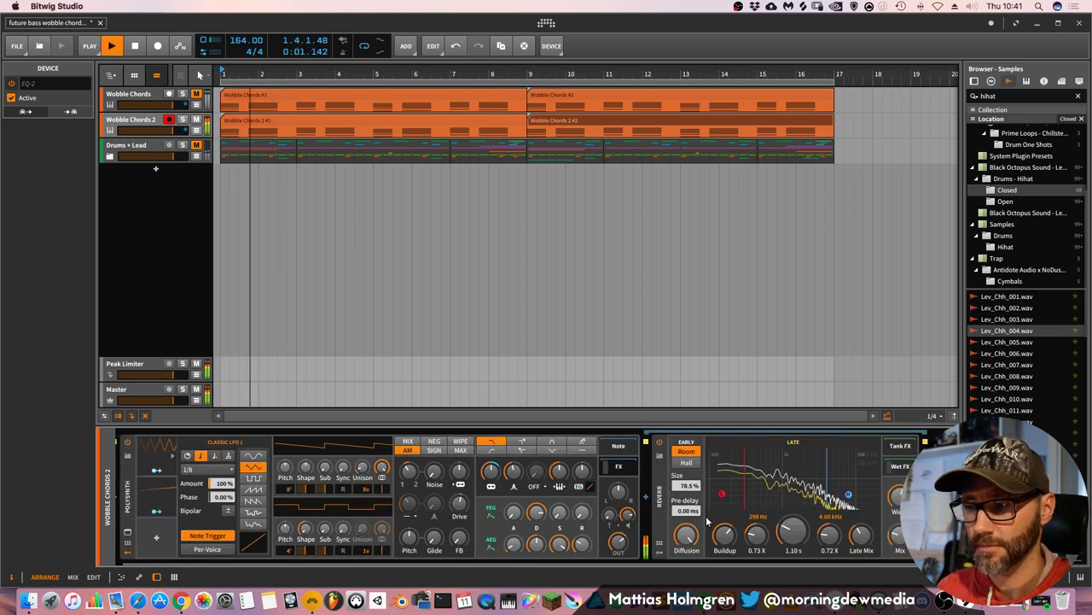
Add an Audio Sidechain modulator to the Reverb and map it to Mix at -0.230.
{"action": "left_click", "coordinate": [659, 553]}
{"action": "key", "text": "space"}
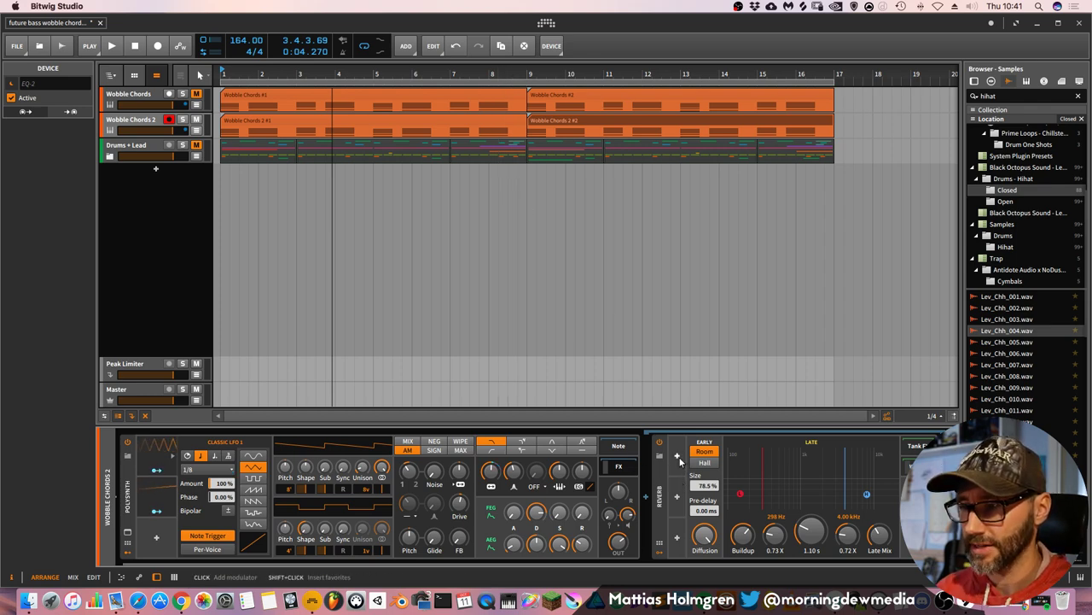
{"action": "left_click", "coordinate": [677, 458]}
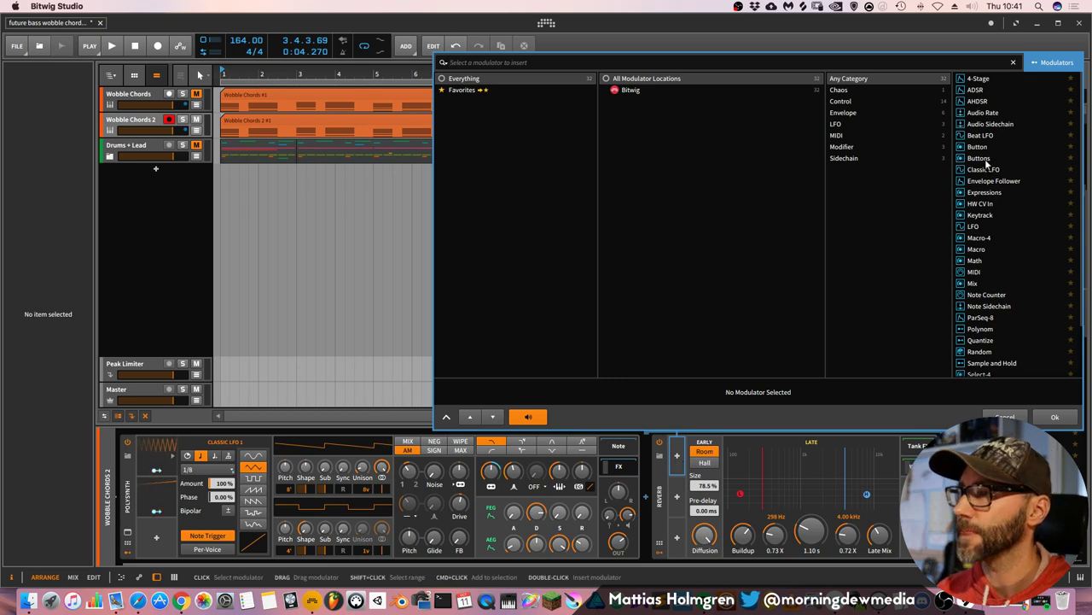
{"action": "left_click", "coordinate": [990, 124]}
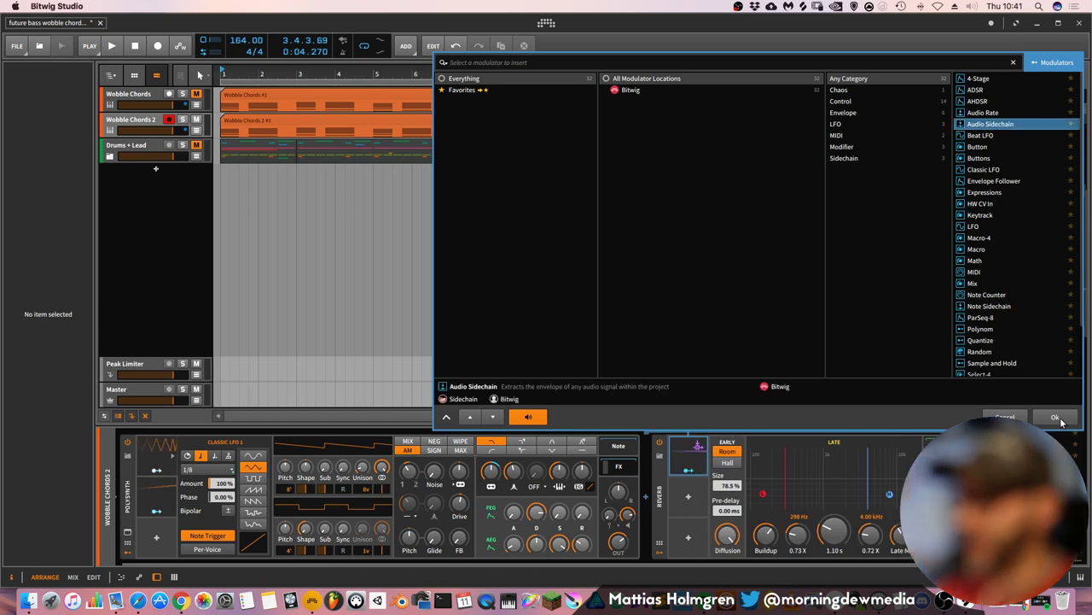
{"action": "left_click", "coordinate": [1055, 416]}
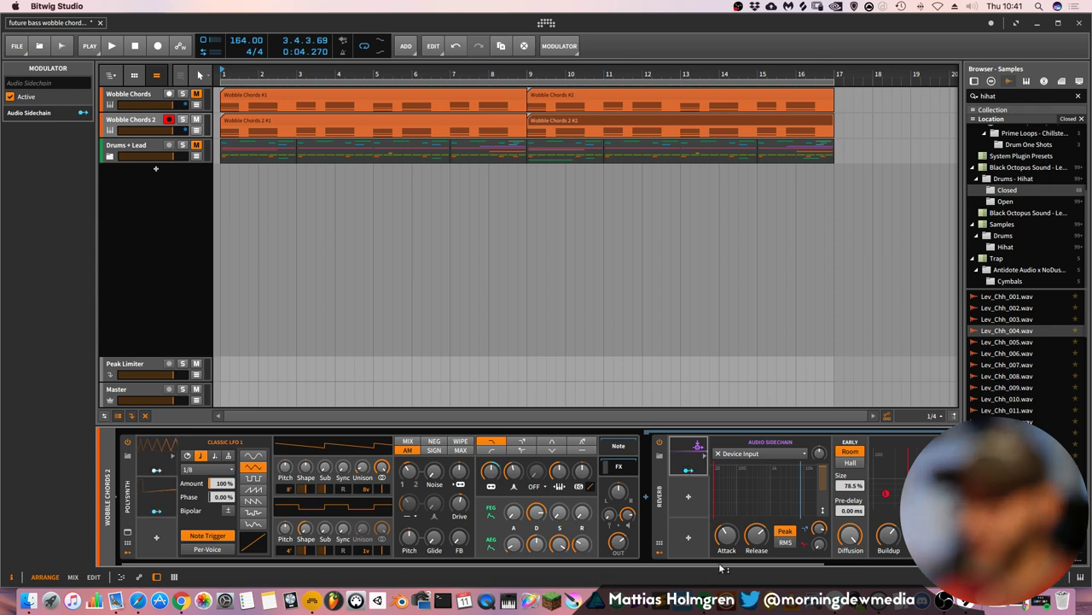
{"action": "left_click_drag", "start_coordinate": [714, 560], "coordinate": [892, 548]}
{"action": "left_click", "coordinate": [527, 469]}
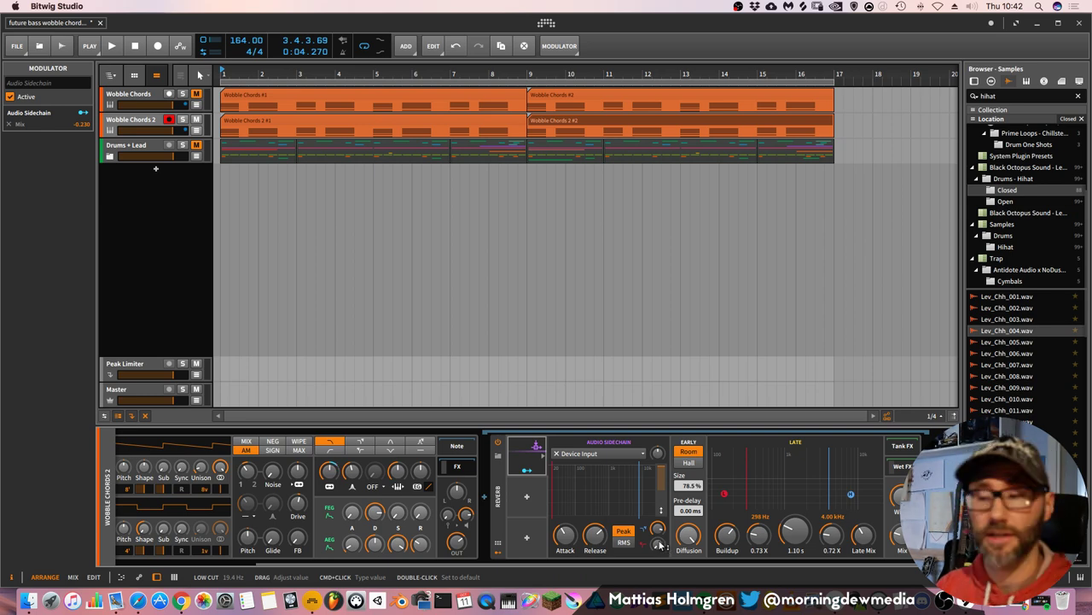
{"action": "key", "text": "space"}
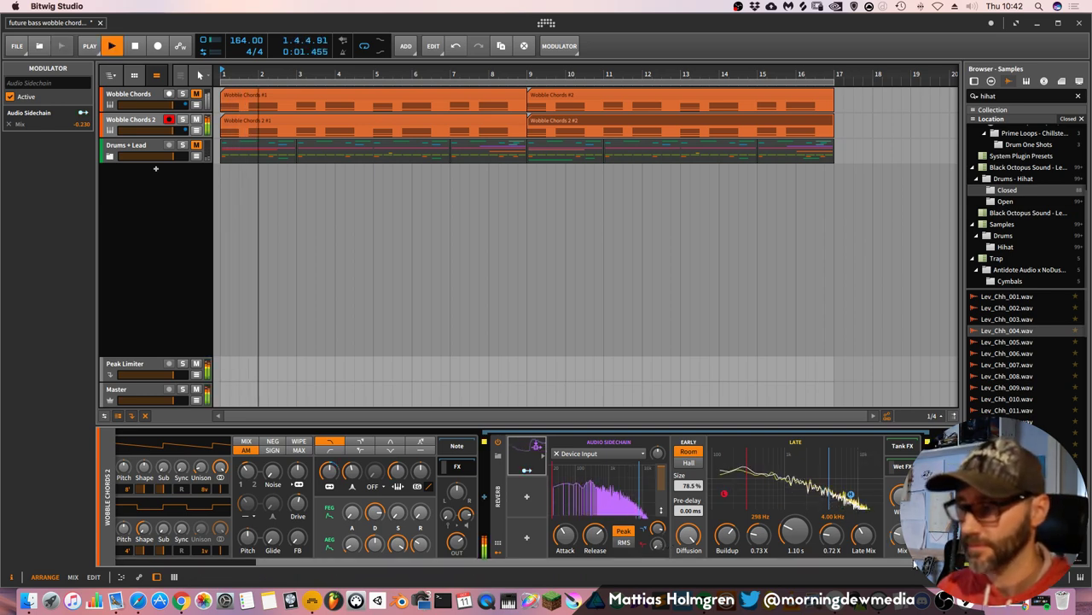
{"action": "key", "text": "space"}
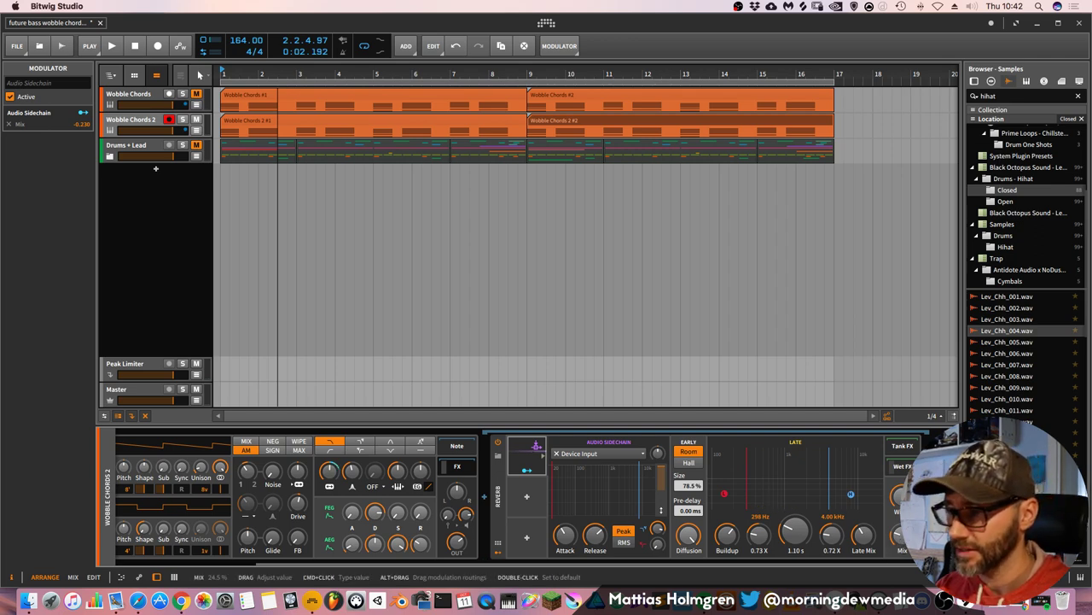
{"action": "key", "text": "space"}
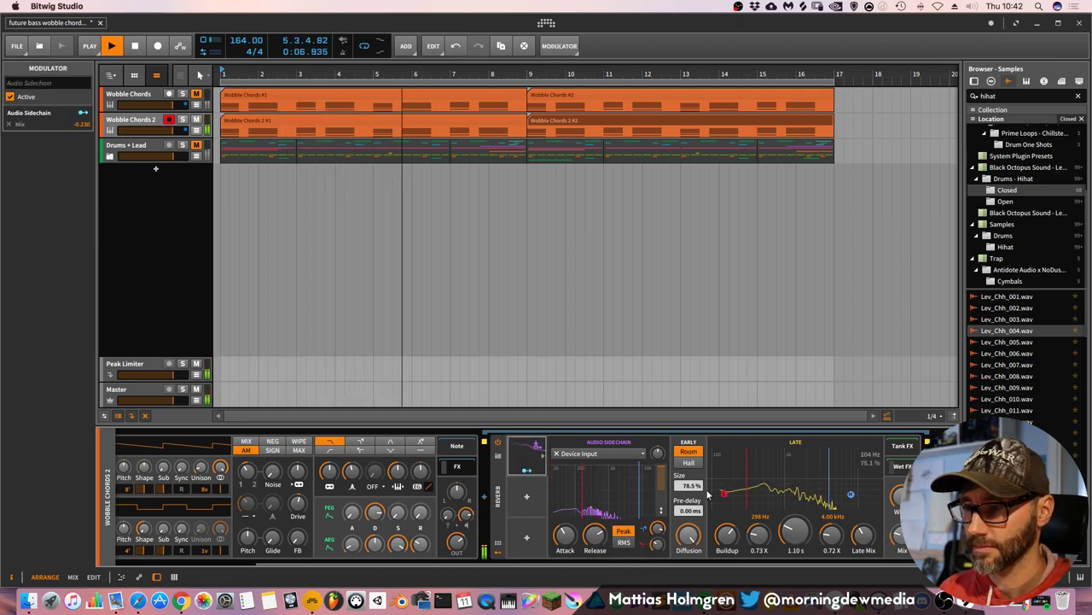
{"action": "key", "text": "space"}
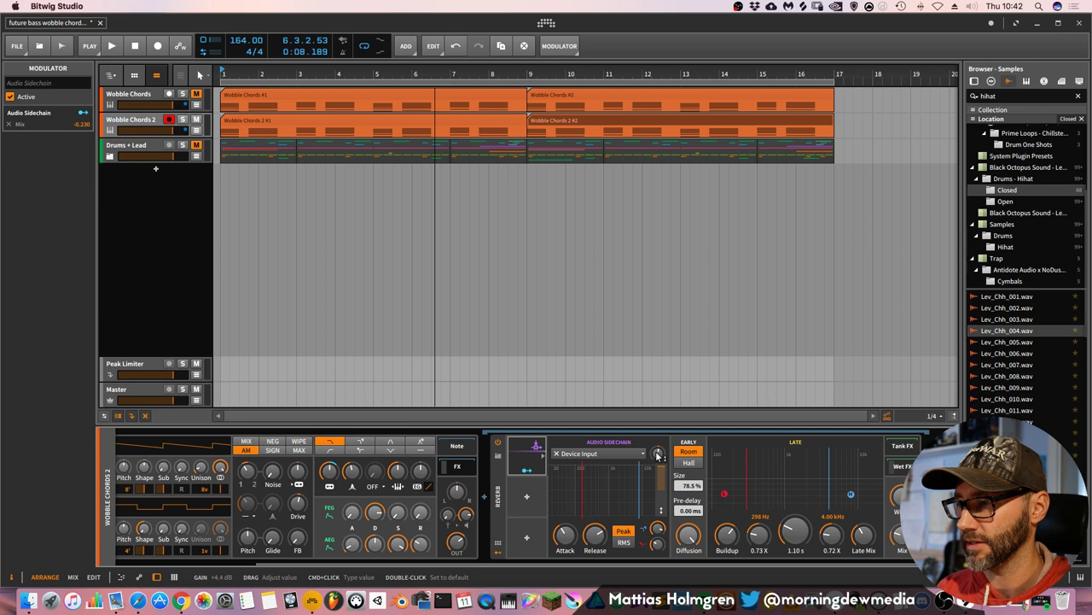
{"action": "key", "text": "space"}
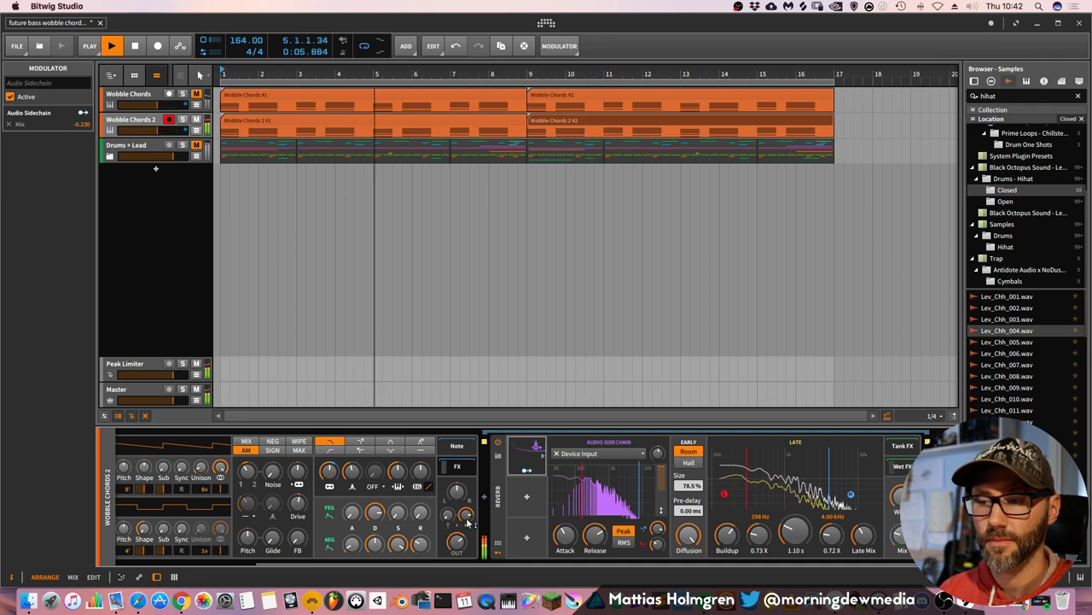
{"action": "key", "text": "space"}
Close the Polysynth's effects section, zoom out and select the Wobble Chords 2 track.
{"action": "left_click", "coordinate": [465, 466]}
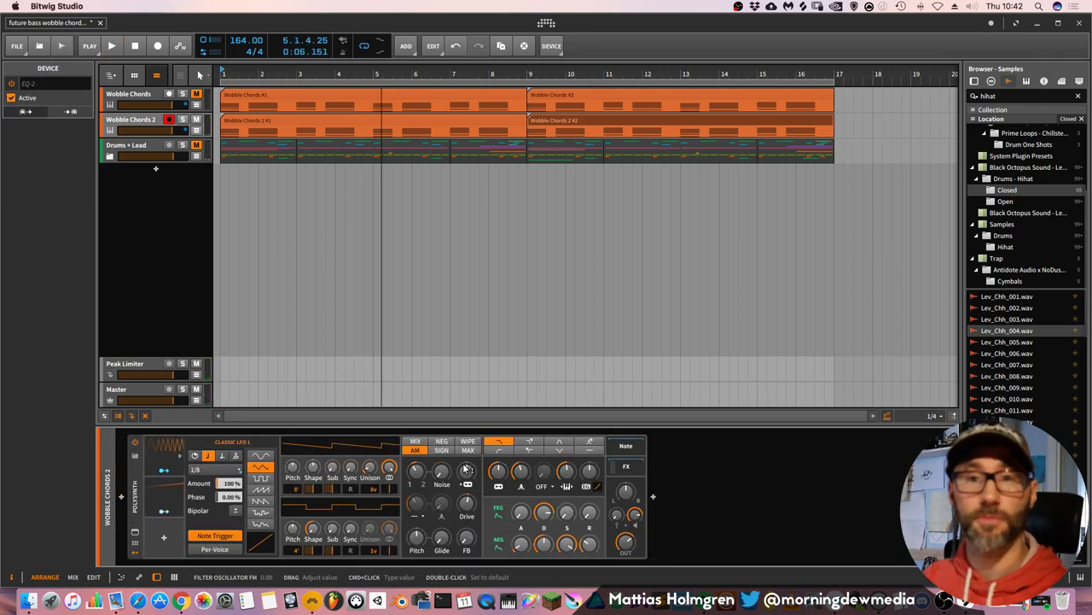
{"action": "key", "text": "space"}
{"action": "left_click_drag", "start_coordinate": [461, 74], "coordinate": [461, 101]}
{"action": "left_click", "coordinate": [195, 148]}
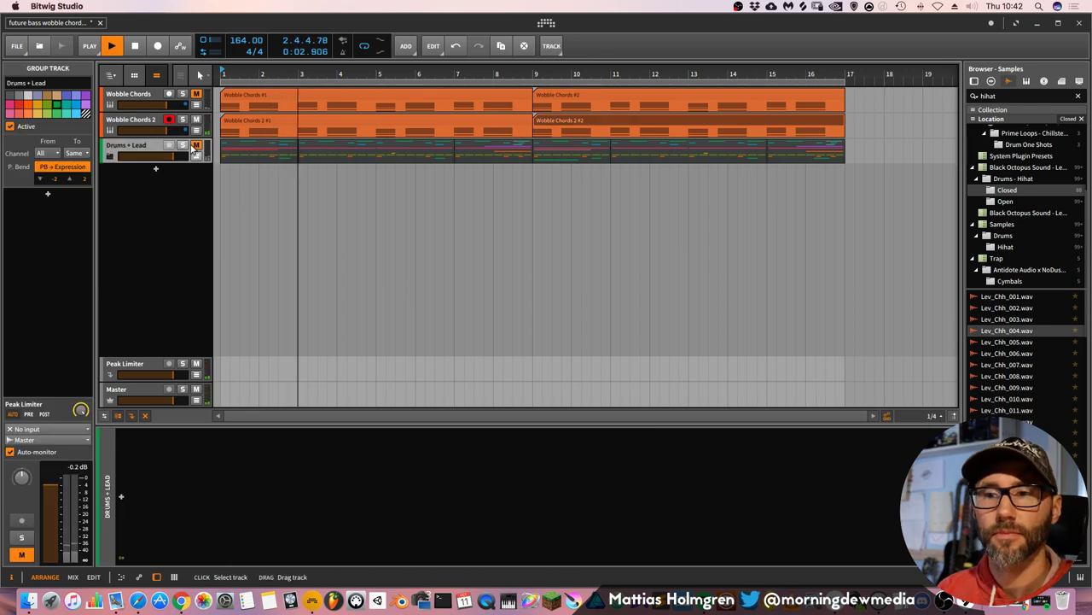
{"action": "left_click", "coordinate": [133, 124]}
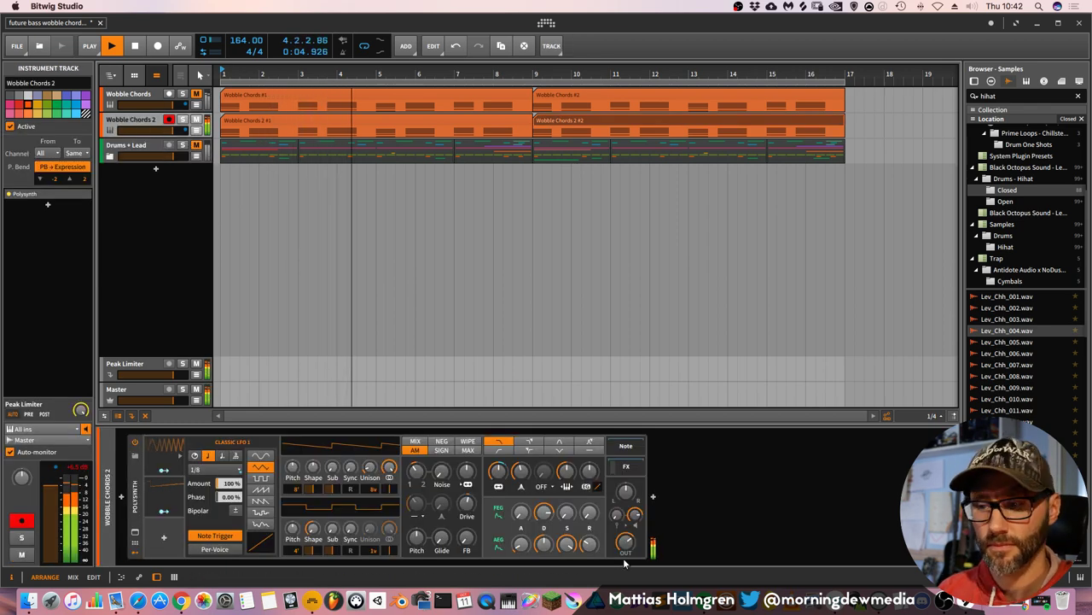
{"action": "key", "text": "space"}
{"action": "key", "text": "ctrl+v"}
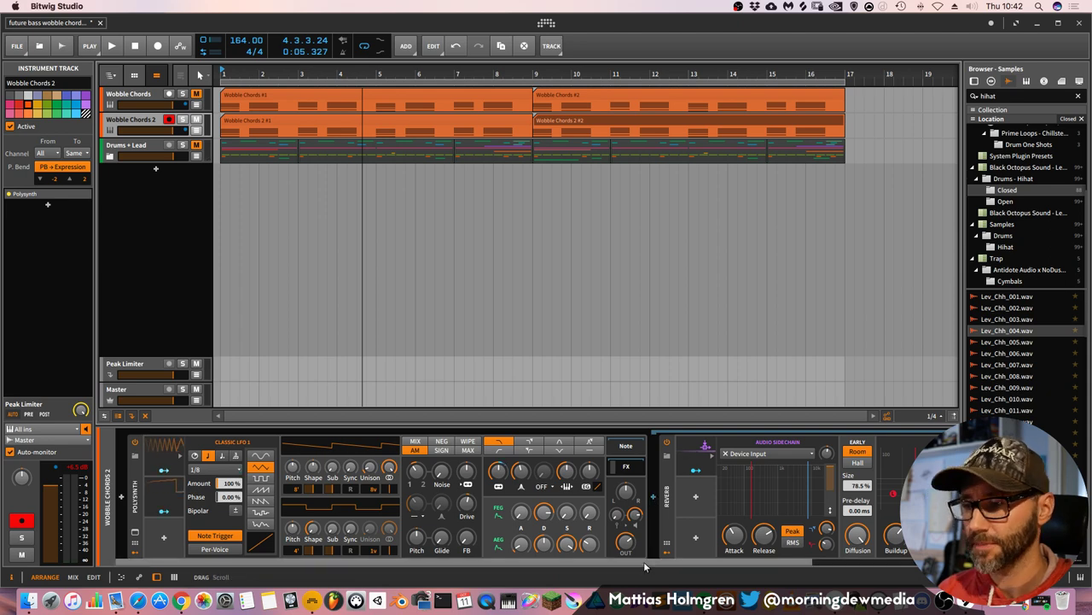
{"action": "scroll", "coordinate": [644, 560], "scroll_direction": "right", "scroll_amount": 3}
Add an EQ-2 after the reverb and drop its low cut to about 37.5 Hz.
{"action": "key", "text": "b"}
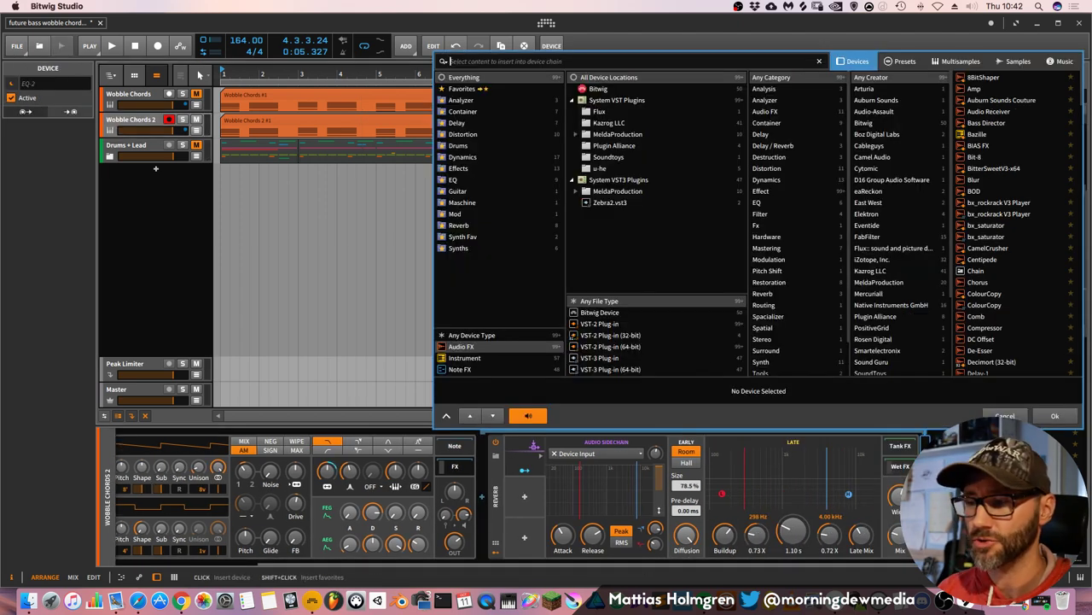
{"action": "left_click", "coordinate": [467, 177]}
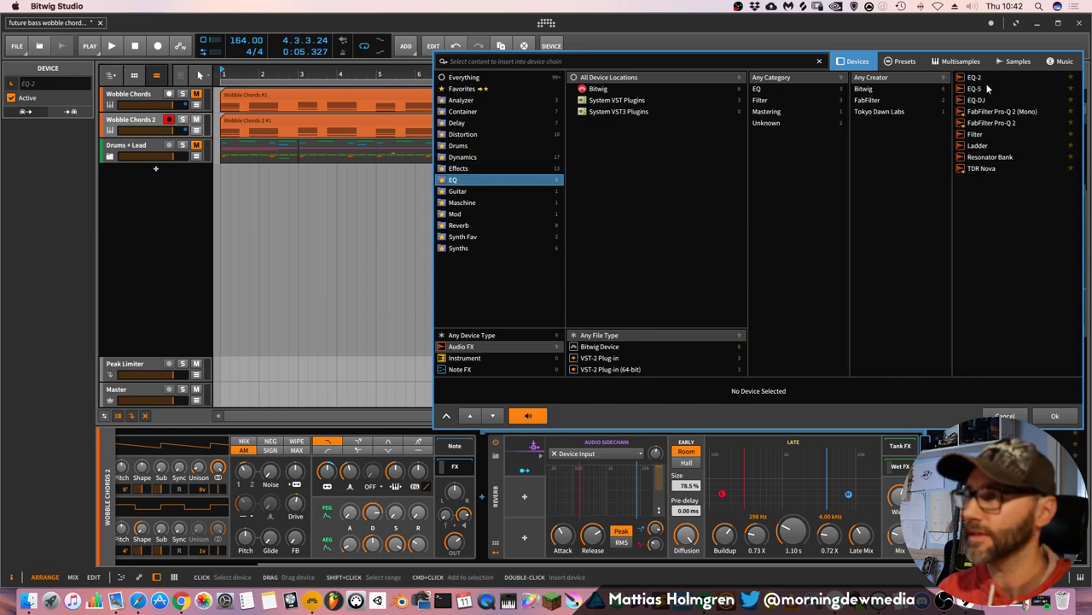
{"action": "left_click", "coordinate": [1043, 416]}
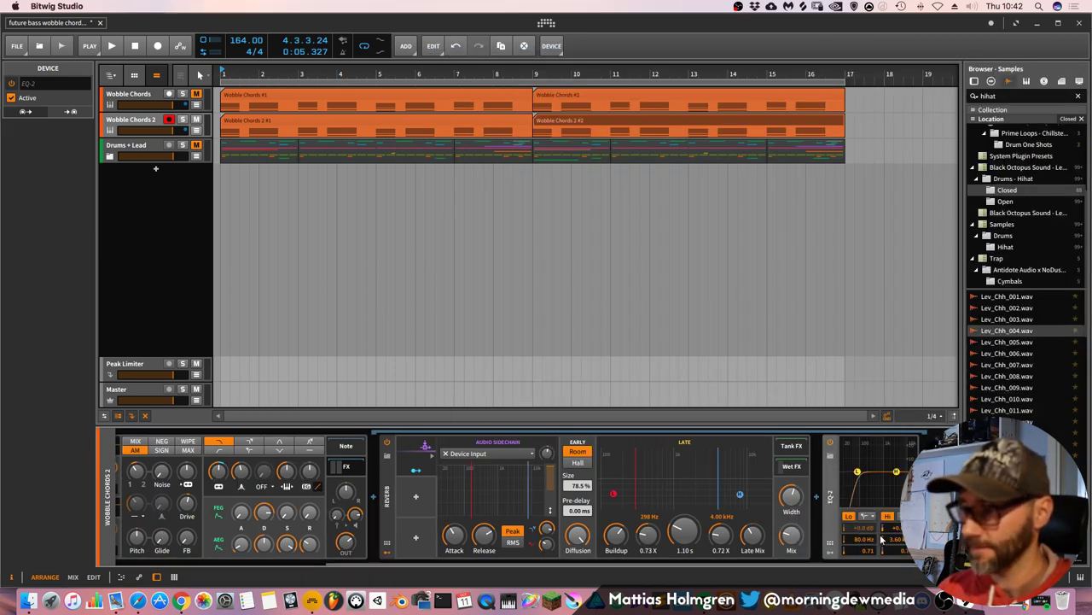
{"action": "left_click_drag", "start_coordinate": [861, 545], "coordinate": [864, 541]}
{"action": "key", "text": "space"}
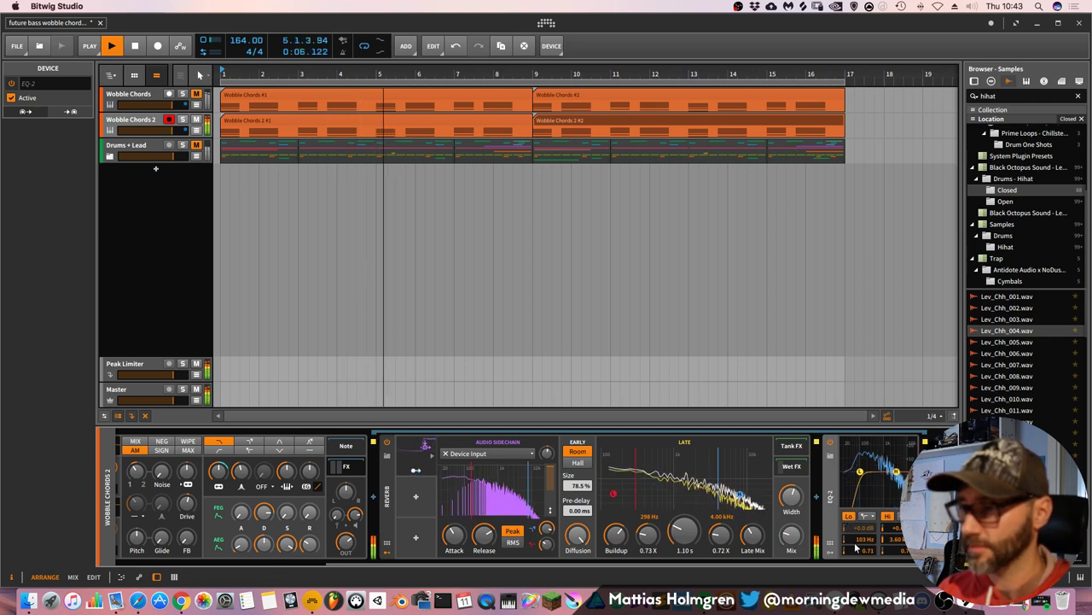
{"action": "left_click_drag", "start_coordinate": [865, 539], "coordinate": [864, 574]}
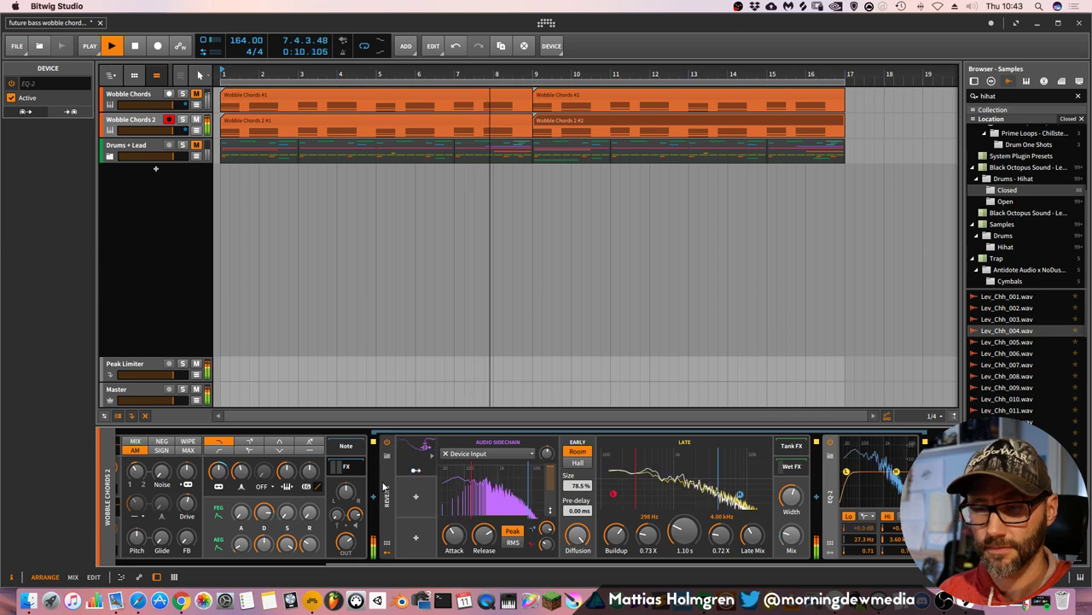
{"action": "key", "text": "space"}
Unmute the Drums + Lead group and reselect Wobble Chords 2 during playback.
{"action": "key", "text": "space"}
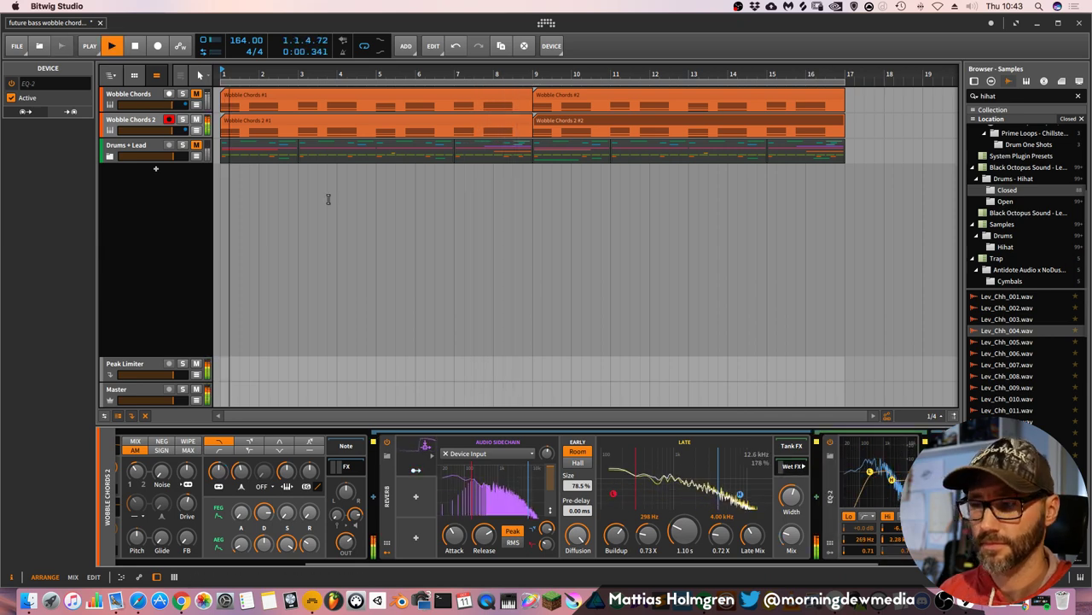
{"action": "left_click", "coordinate": [196, 147]}
{"action": "key", "text": "space"}
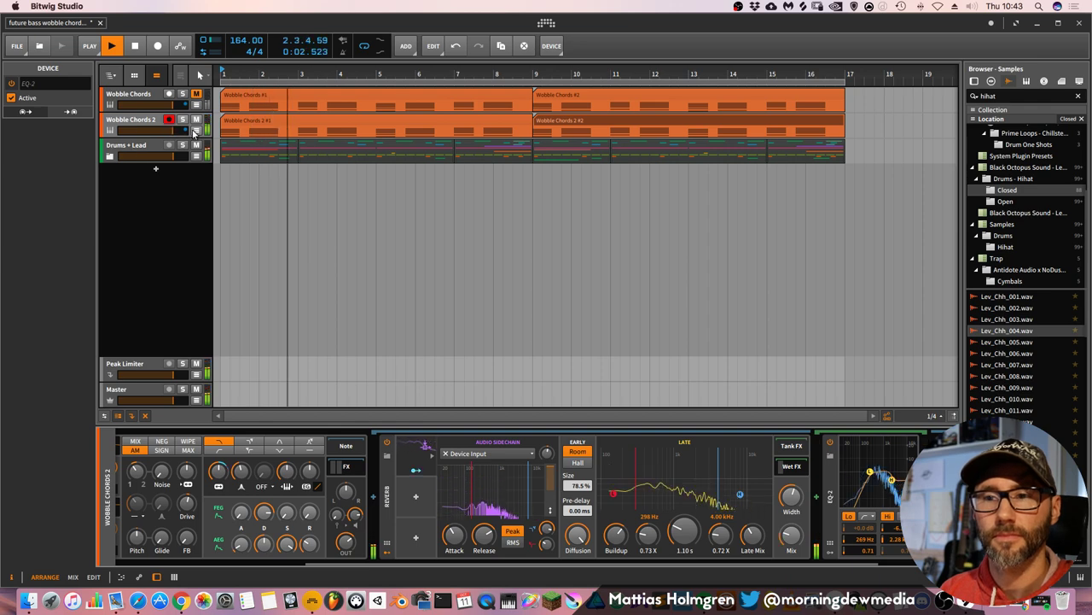
{"action": "left_click", "coordinate": [130, 124]}
{"action": "scroll", "coordinate": [864, 546], "scroll_direction": "right", "scroll_amount": 3}
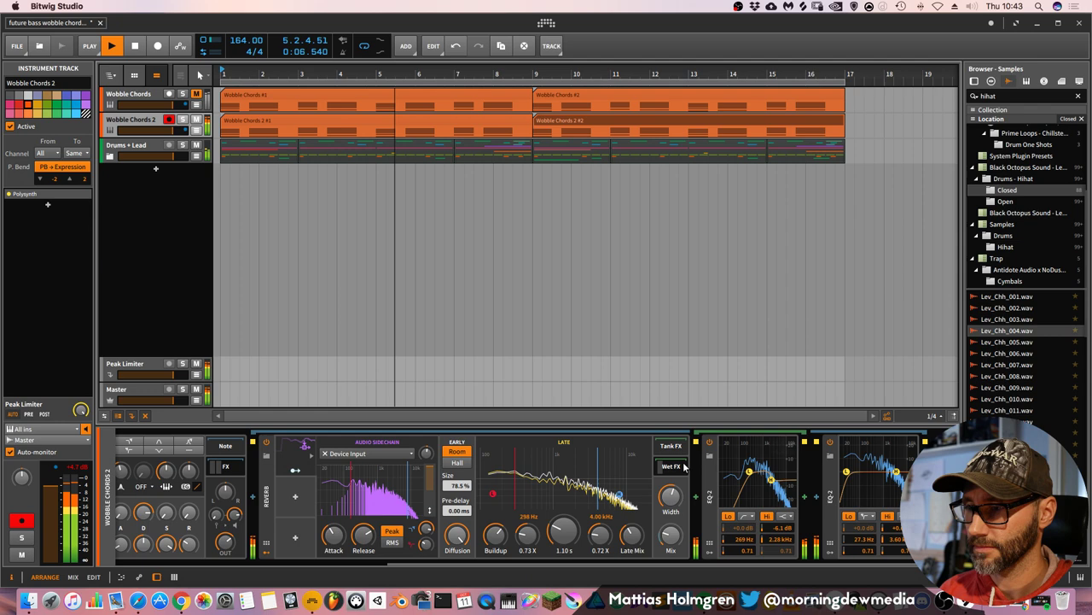
{"action": "scroll", "coordinate": [677, 463], "scroll_direction": "left", "scroll_amount": 2}
Insert Bitwig's Tool device after the EQ-2 and reselect the Wobble Chords 2 clip.
{"action": "left_click", "coordinate": [817, 495]}
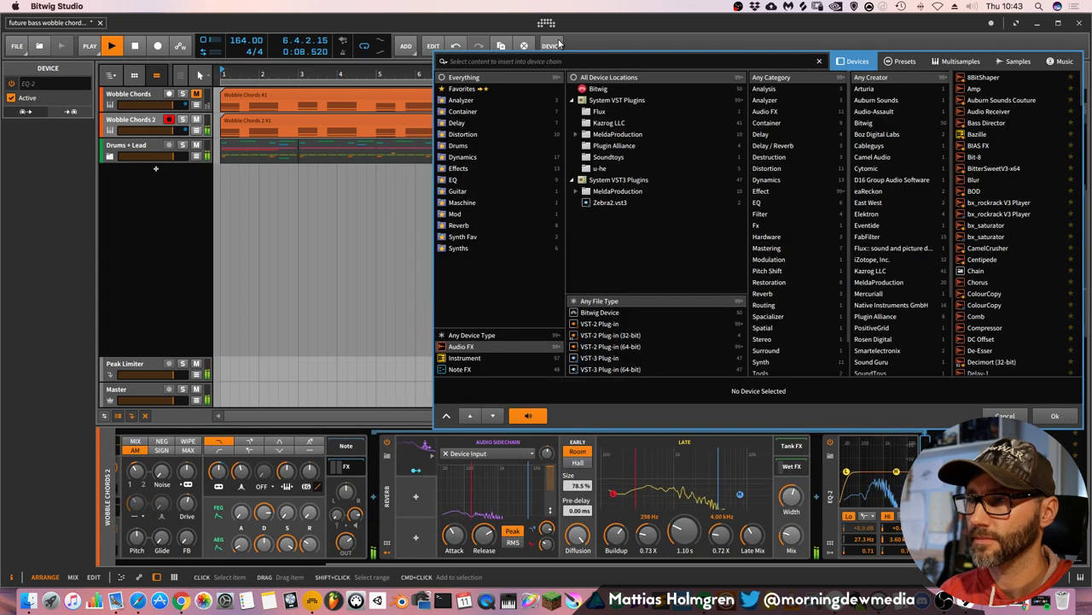
{"action": "left_click", "coordinate": [597, 89]}
{"action": "scroll", "coordinate": [1009, 311], "scroll_direction": "down", "scroll_amount": 5}
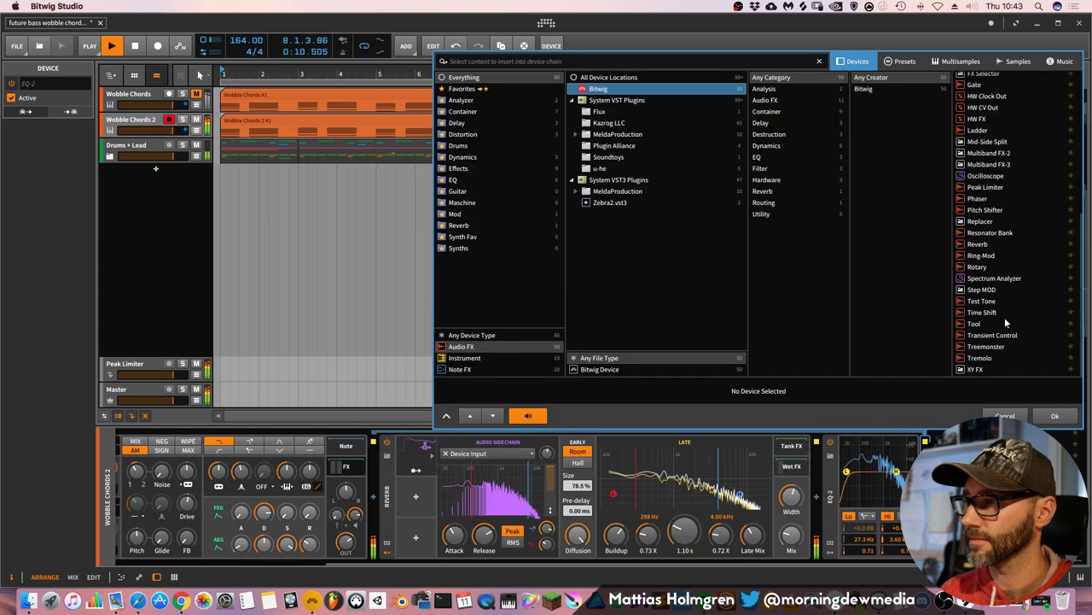
{"action": "left_click", "coordinate": [1004, 320]}
{"action": "left_click", "coordinate": [1055, 413]}
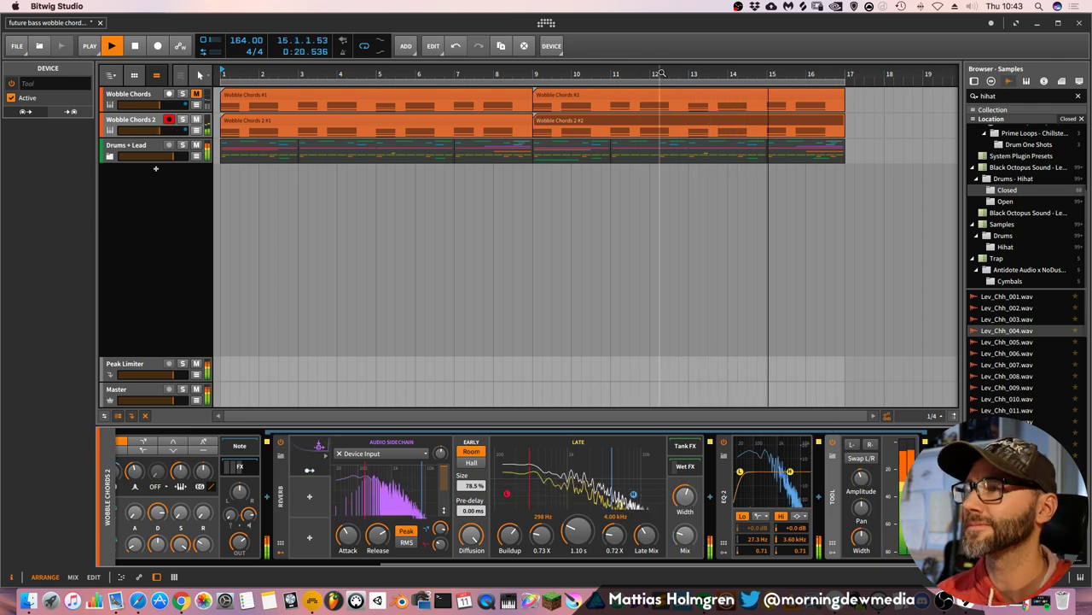
{"action": "left_click", "coordinate": [139, 135]}
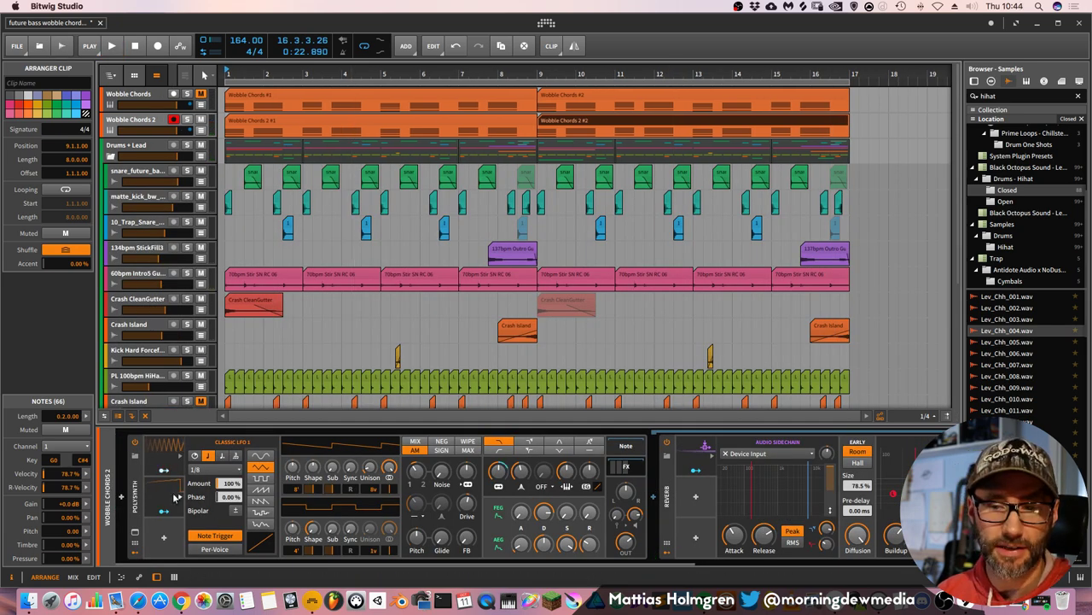
Add a ParSeq-8 modulator to the Polysynth and open its step editor.
{"action": "left_click", "coordinate": [163, 539]}
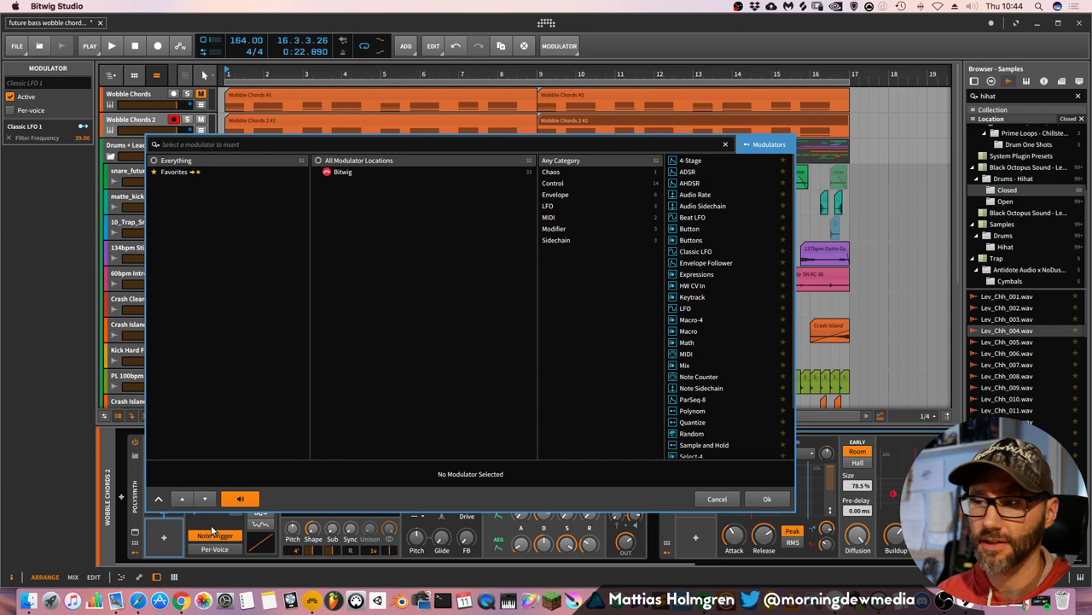
{"action": "double_click", "coordinate": [693, 399]}
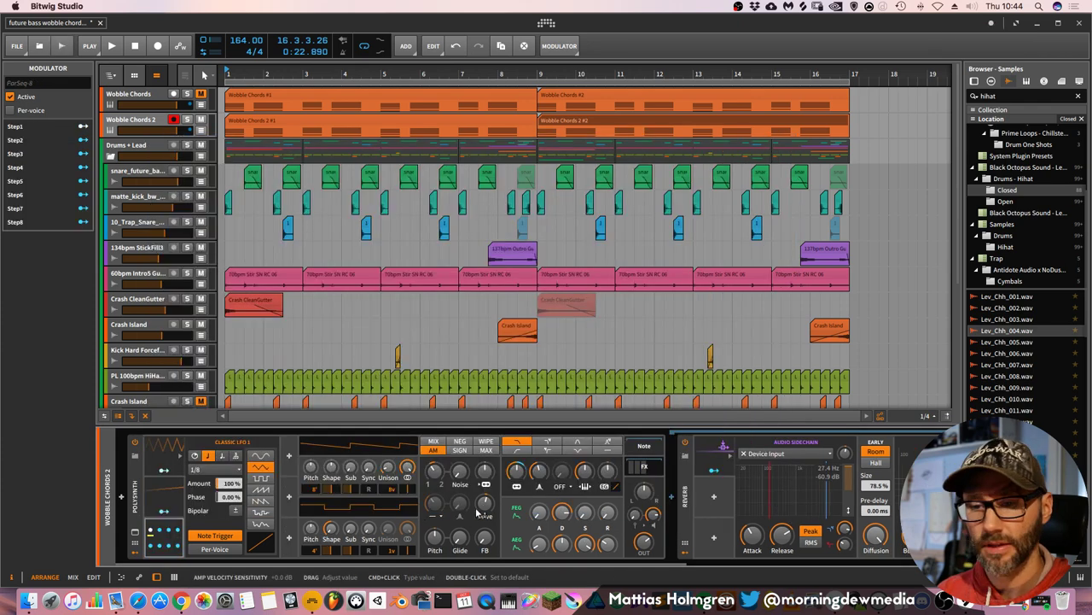
{"action": "left_click", "coordinate": [168, 542]}
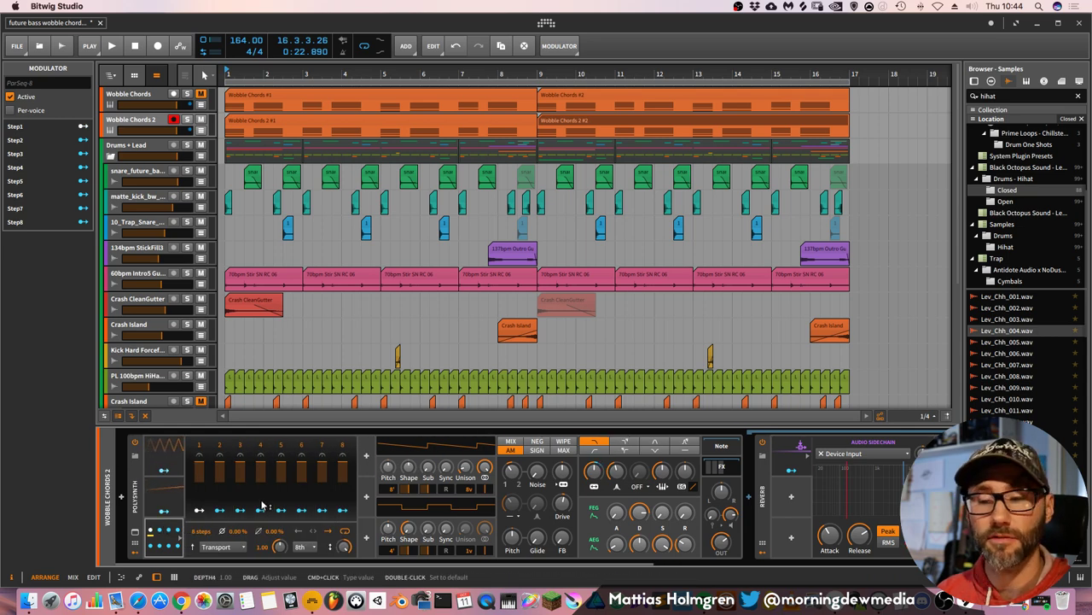
Change the ParSeq-8 step timebase from half notes to bar and audition the sequence.
{"action": "left_click", "coordinate": [305, 549]}
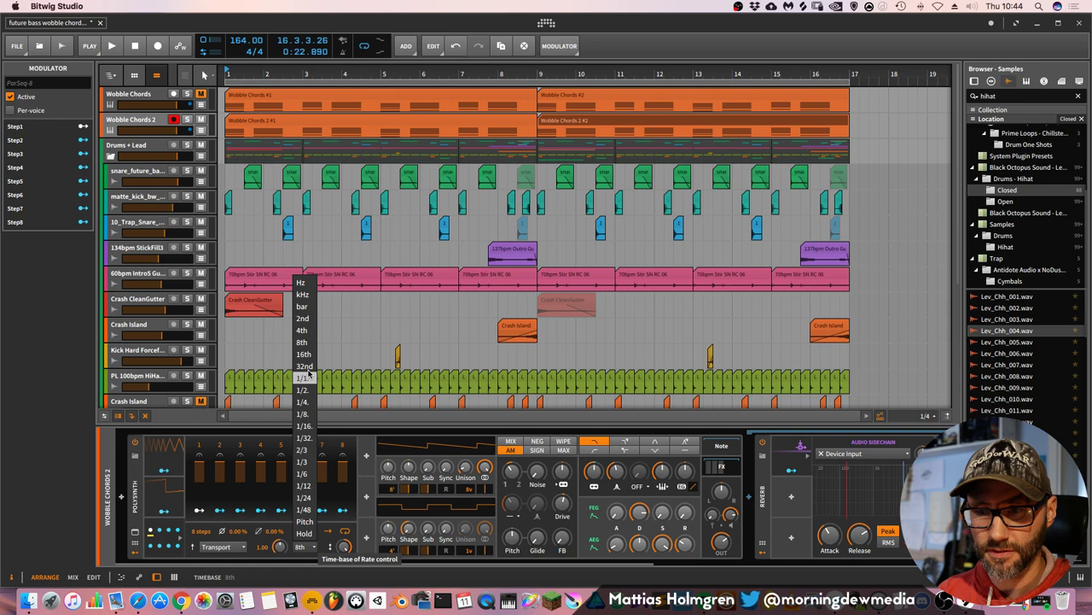
{"action": "left_click", "coordinate": [303, 319]}
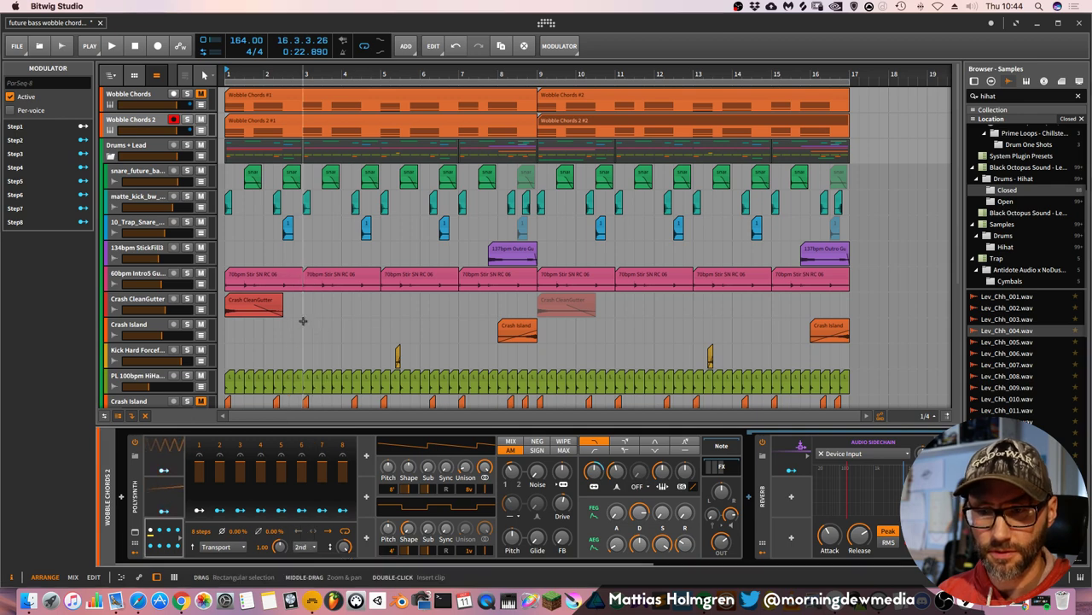
{"action": "left_click", "coordinate": [300, 546]}
{"action": "left_click", "coordinate": [303, 306]}
{"action": "key", "text": "space"}
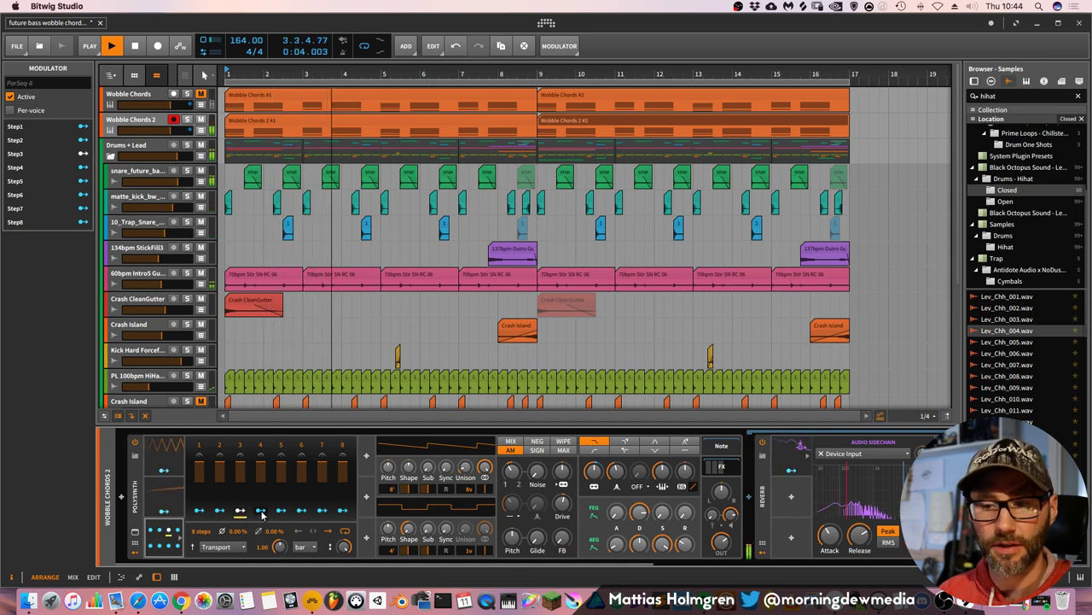
{"action": "key", "text": "space"}
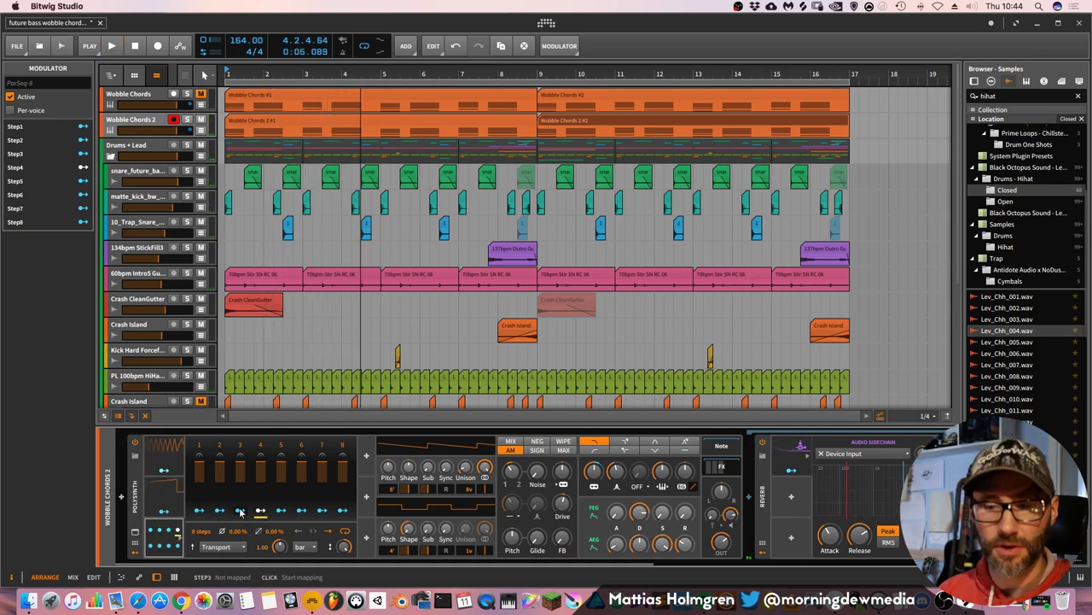
{"action": "left_click", "coordinate": [241, 510]}
{"action": "left_click", "coordinate": [179, 466]}
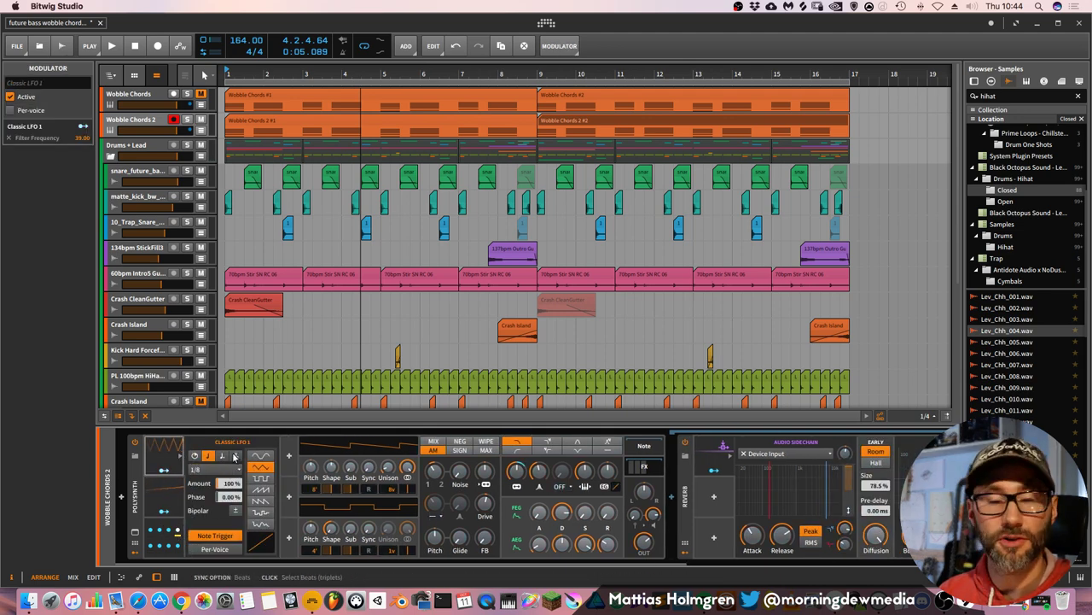
Select the ParSeq-8 and Classic LFO 1 modulators and play the arrangement.
{"action": "left_click", "coordinate": [176, 531]}
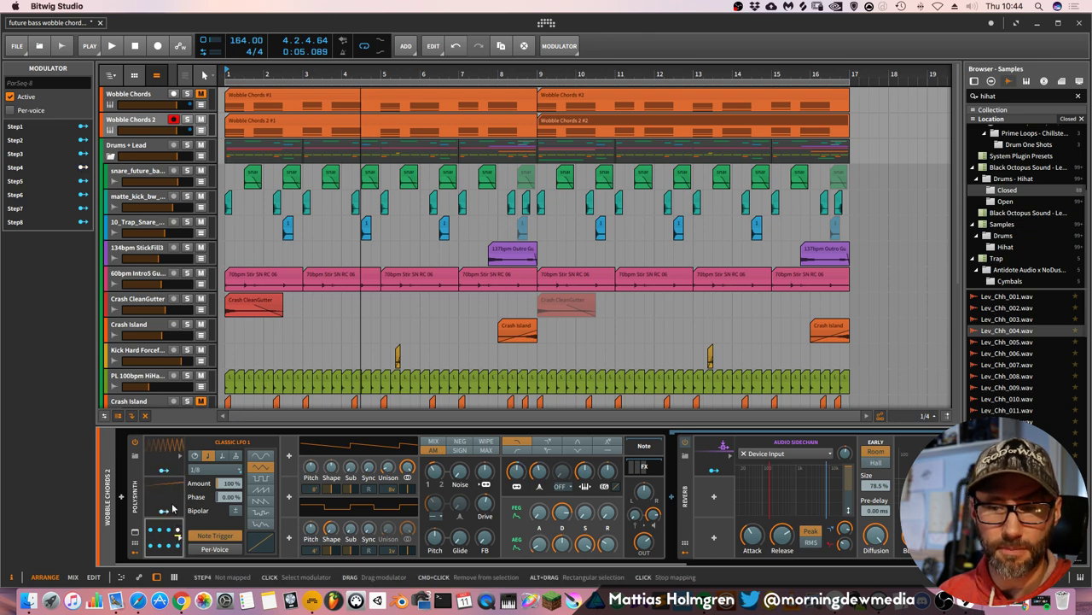
{"action": "left_click", "coordinate": [168, 442]}
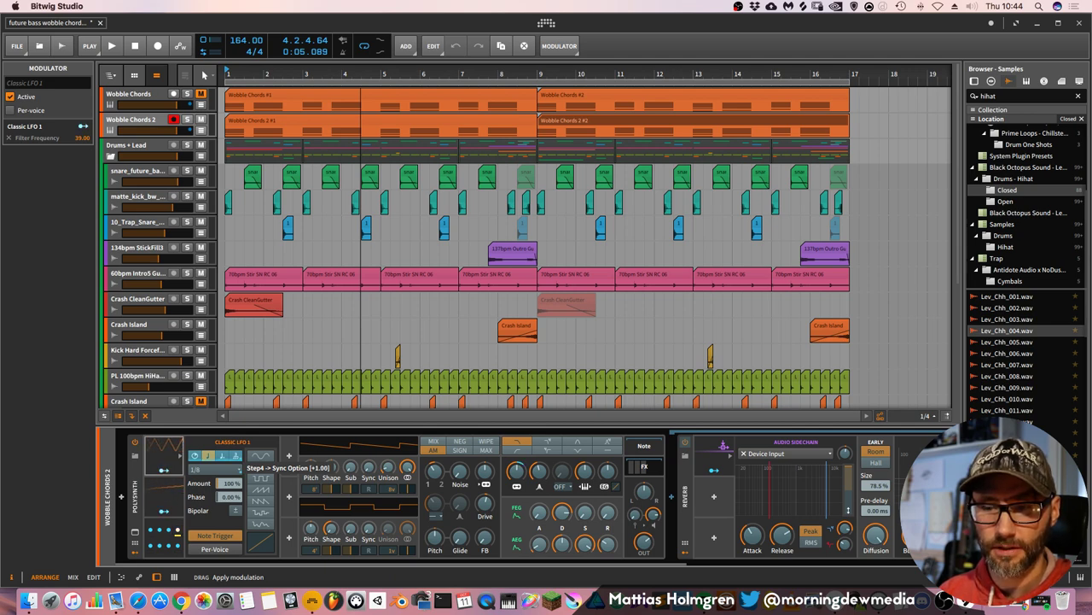
{"action": "key", "text": "space"}
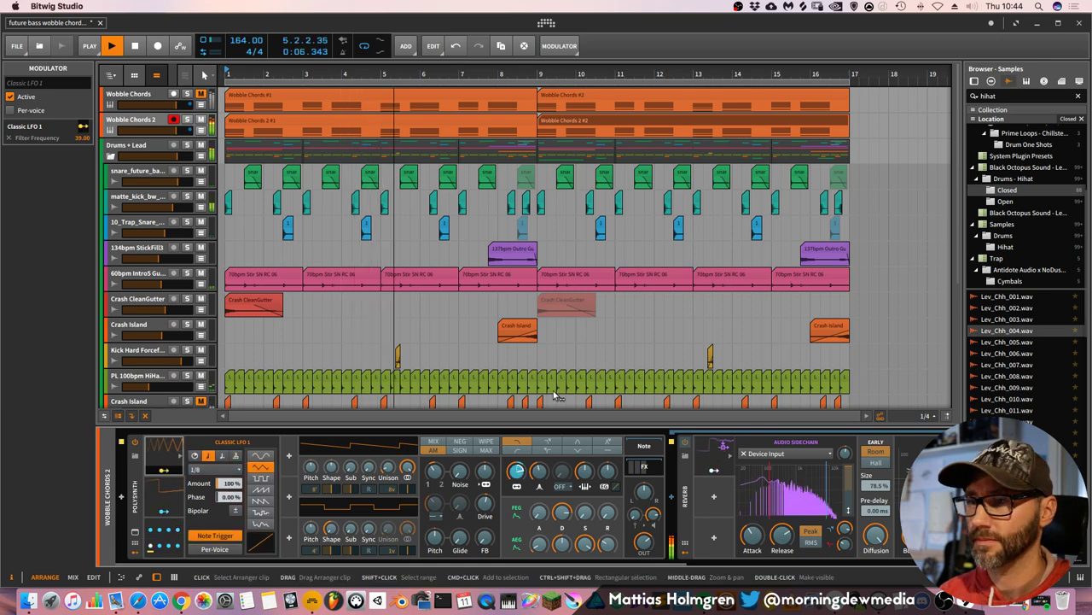
{"action": "left_click", "coordinate": [635, 94]}
{"action": "scroll", "coordinate": [570, 267], "scroll_direction": "up", "scroll_amount": 2}
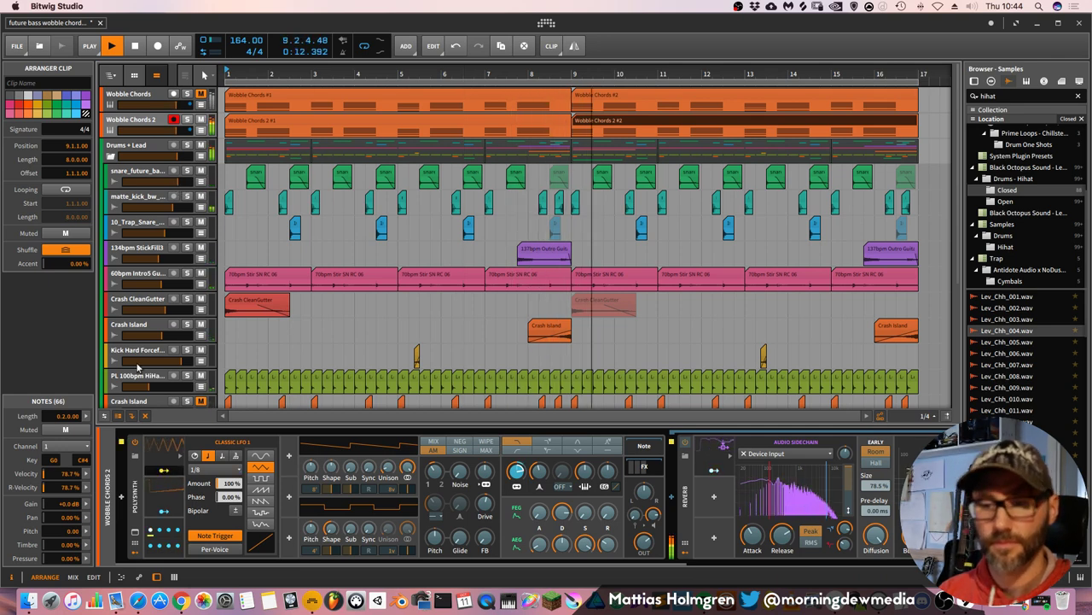
Map ParSeq-8 step 8 to switch Classic LFO 1's sync option to triplets.
{"action": "left_click", "coordinate": [169, 450]}
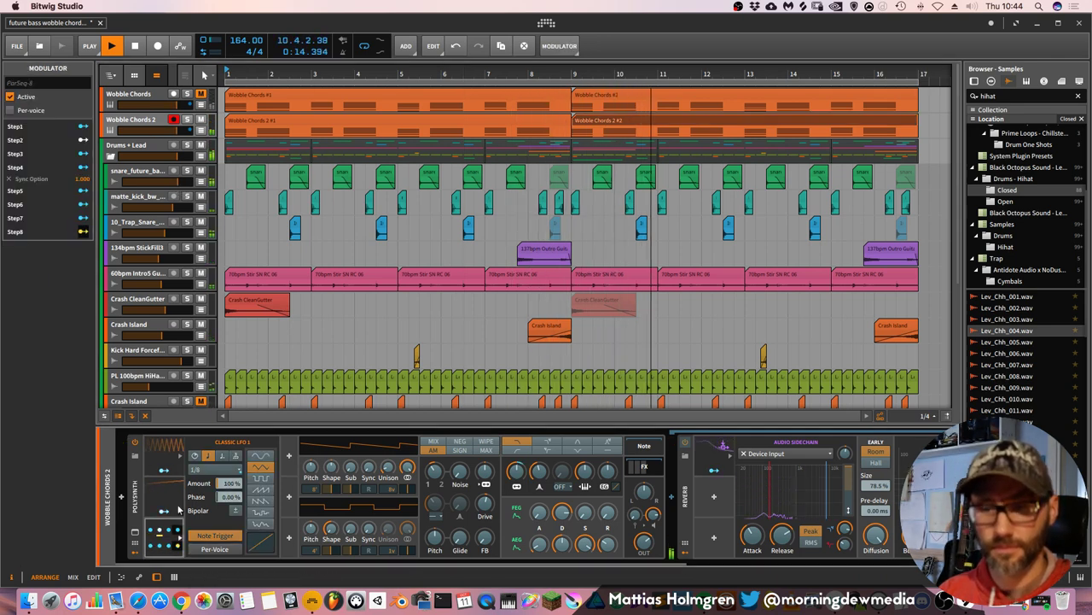
{"action": "left_click", "coordinate": [163, 468]}
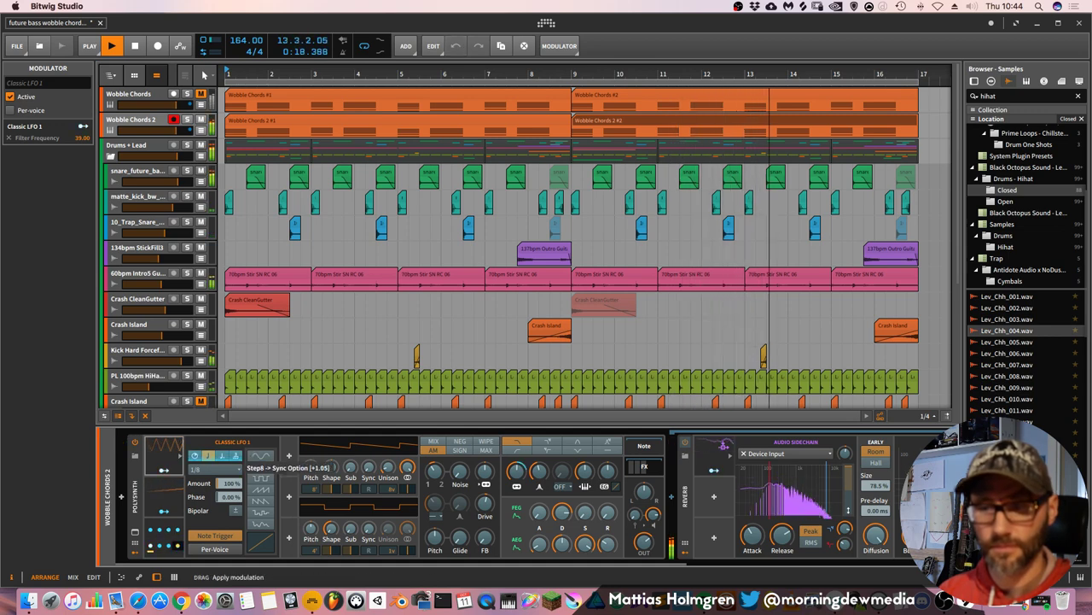
{"action": "left_click_drag", "start_coordinate": [247, 467], "coordinate": [230, 458]}
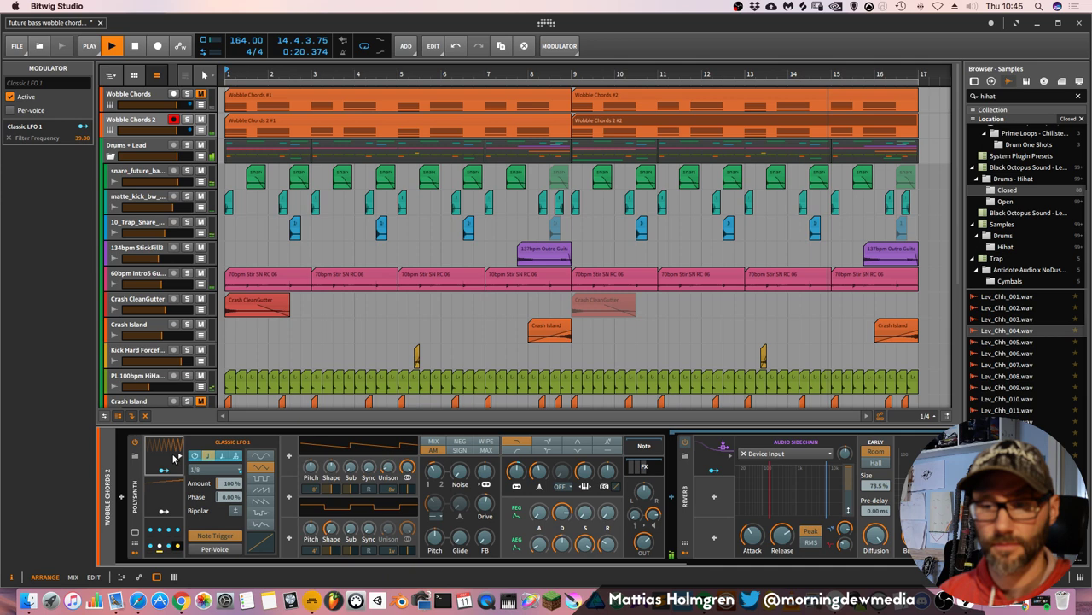